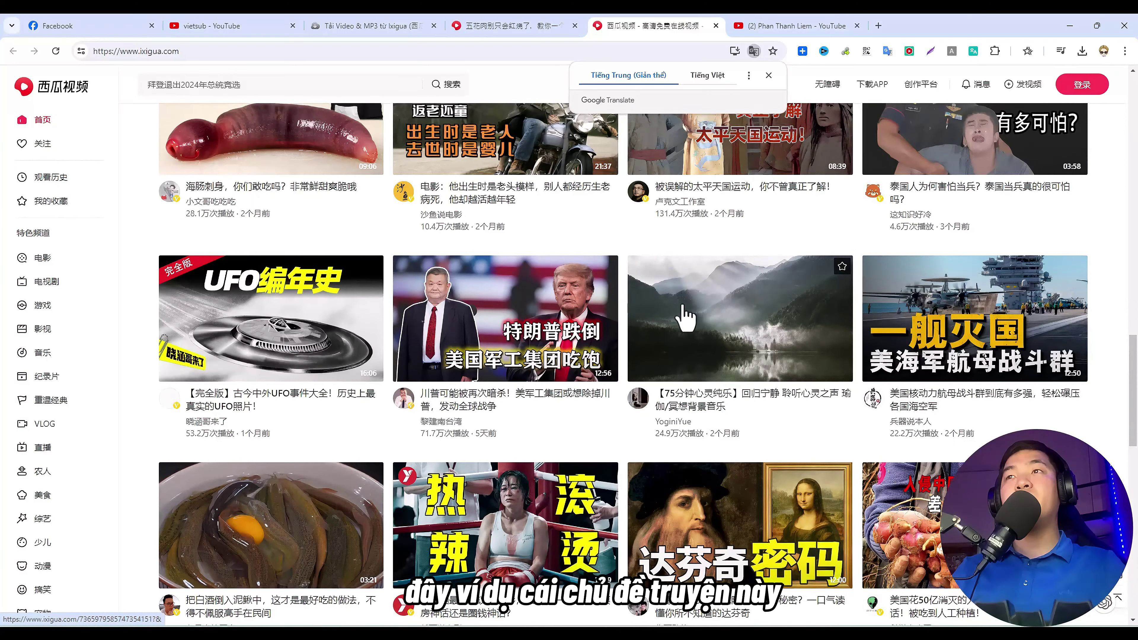
Close the Ixigua home page and bring up the page of the pork belly cooking video.
scroll(694, 321, up, 4)
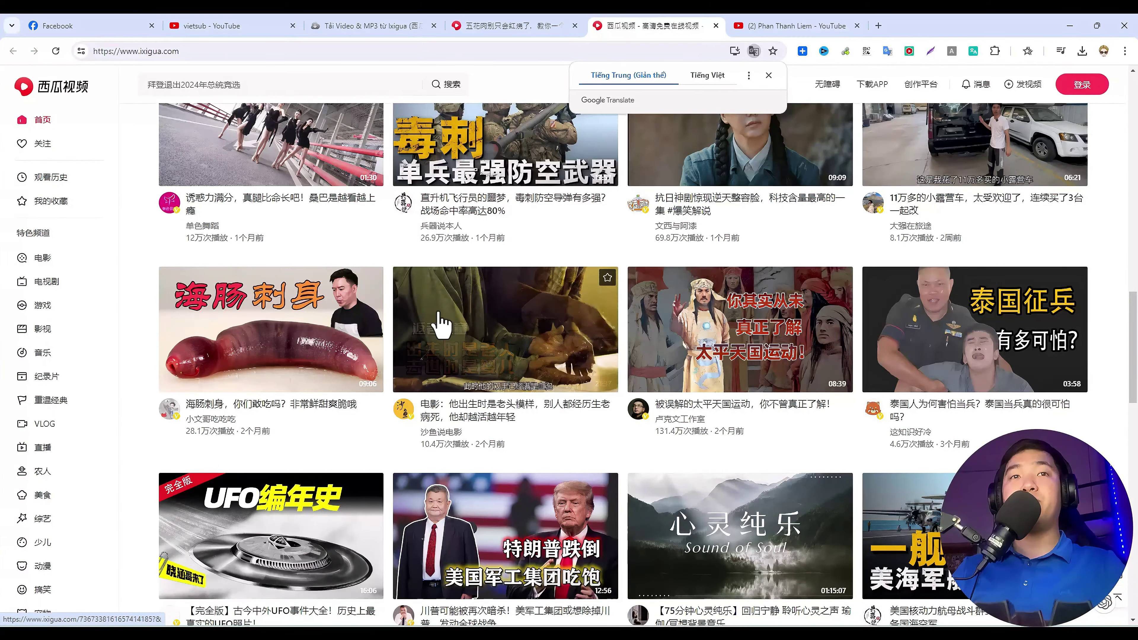
click(376, 25)
click(501, 25)
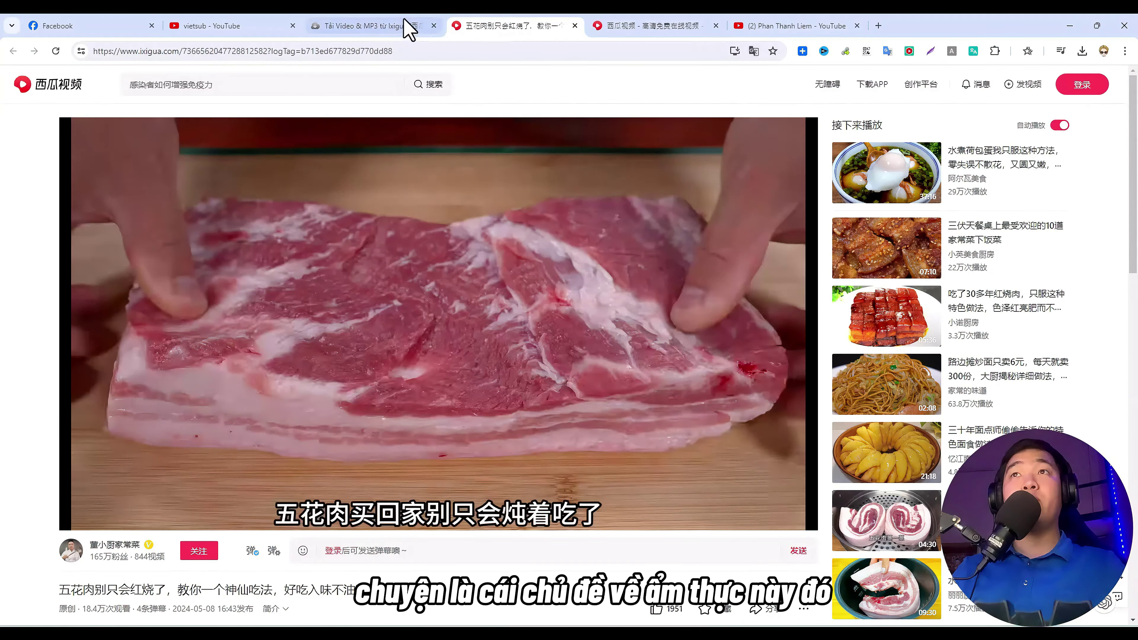
click(390, 25)
click(521, 26)
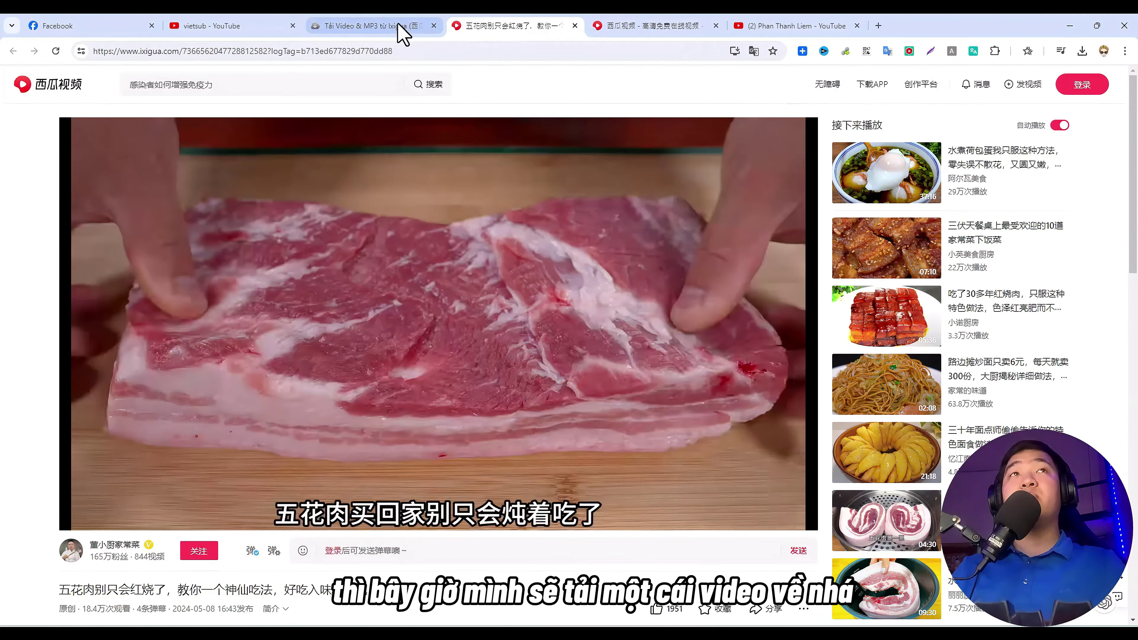
click(620, 27)
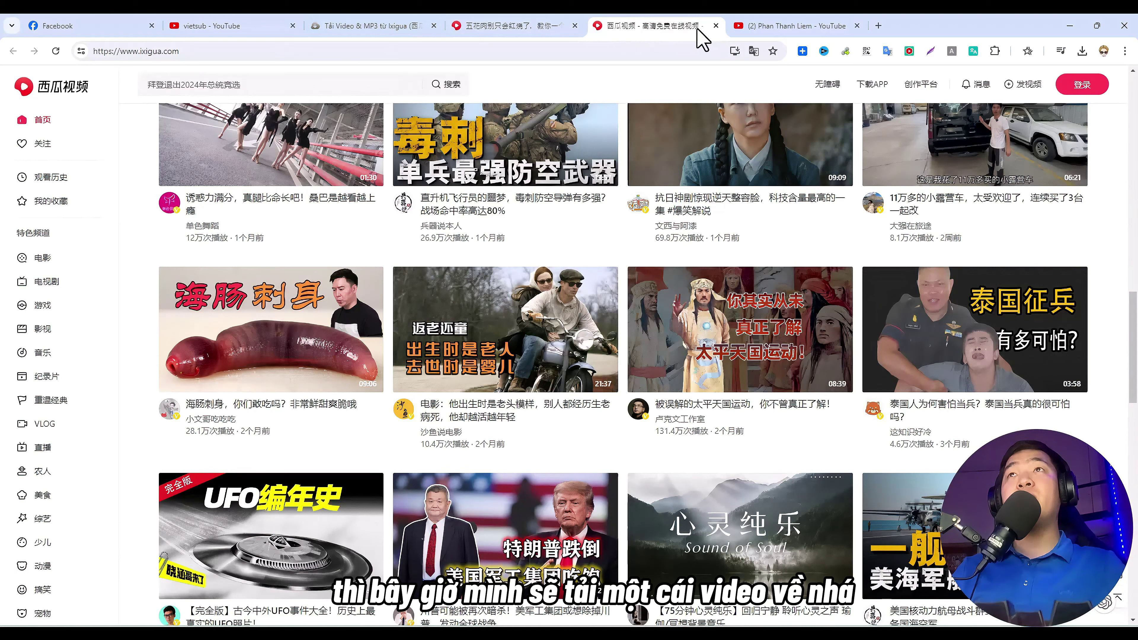
click(715, 26)
click(522, 26)
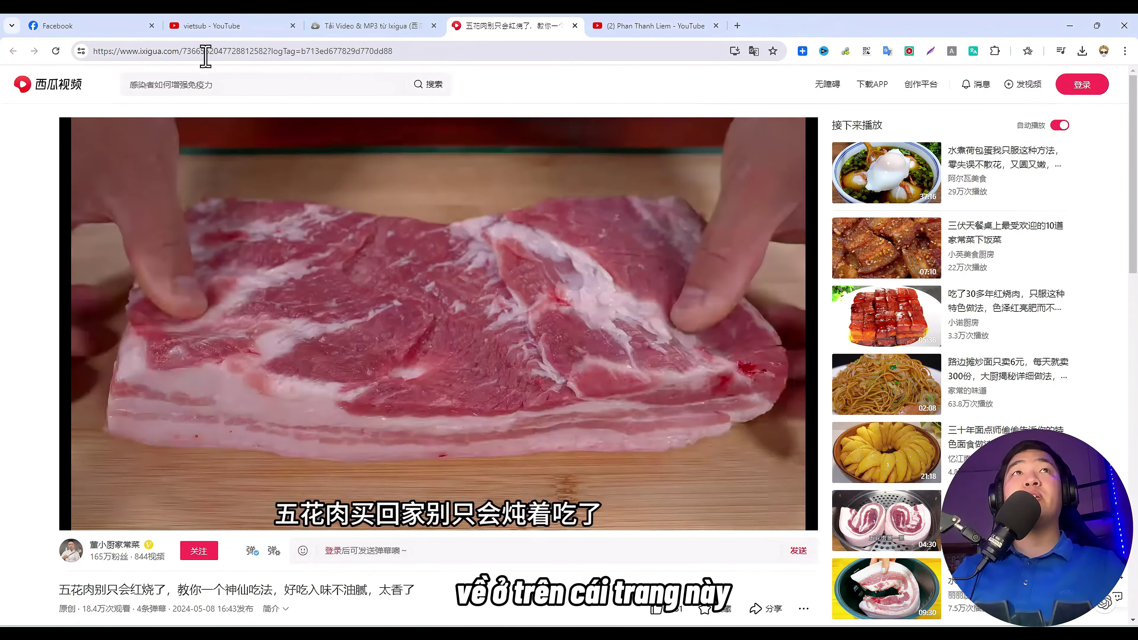
Copy the web address of the pork belly video page.
click(248, 51)
key(ctrl+c)
right_click(253, 50)
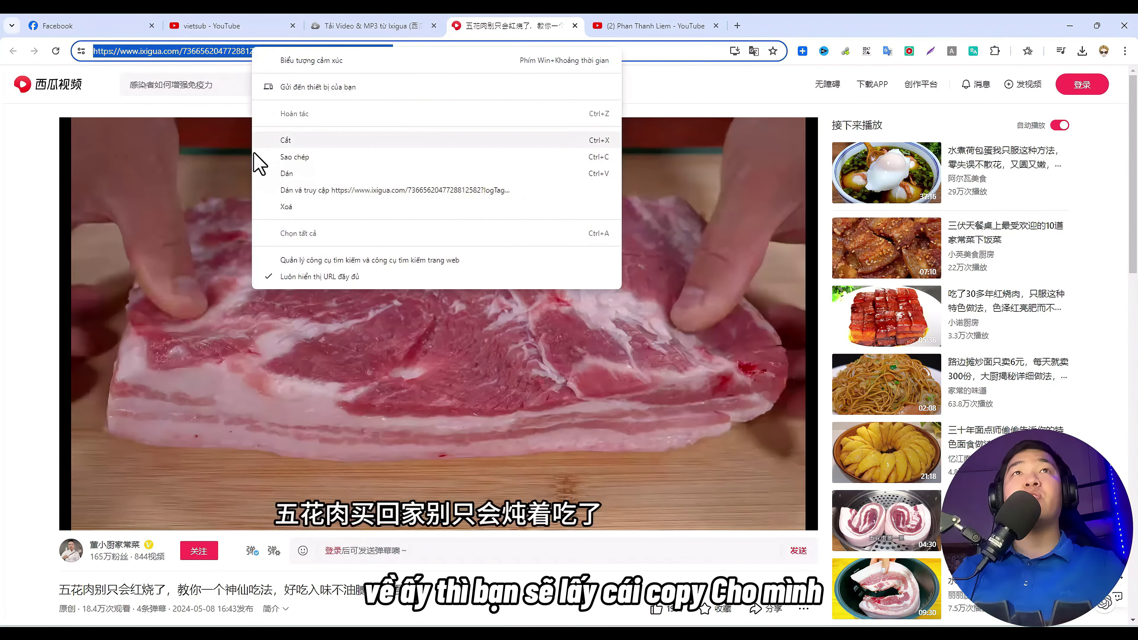
click(303, 158)
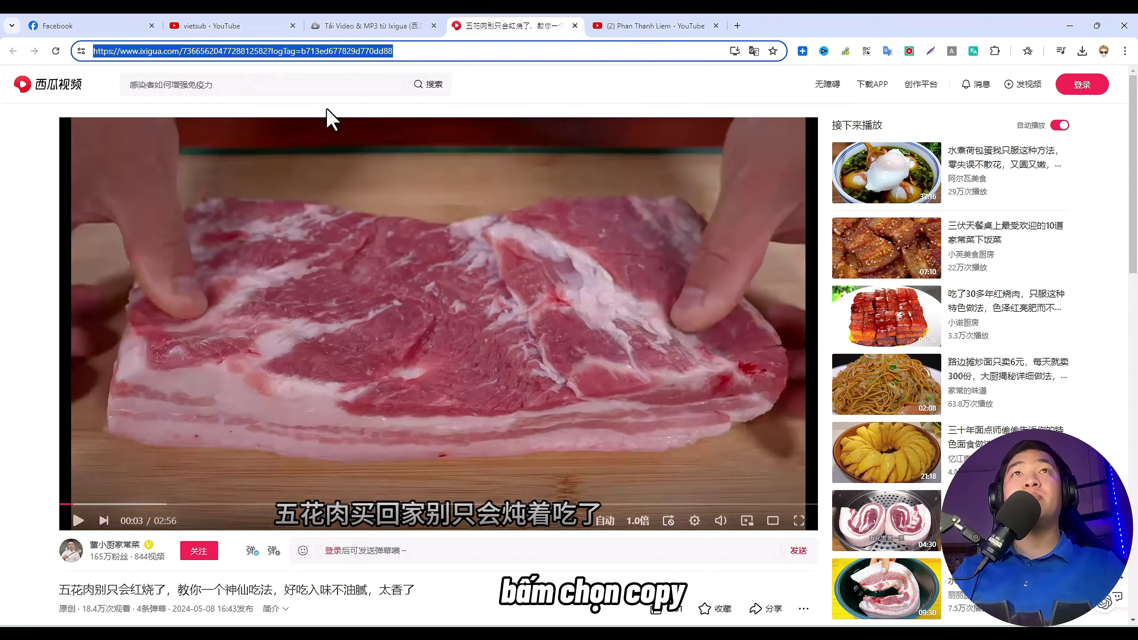
Replace the URL in the Bravedown Ixigua downloader with the copied video link and request its download options.
click(348, 27)
drag(546, 178, 170, 178)
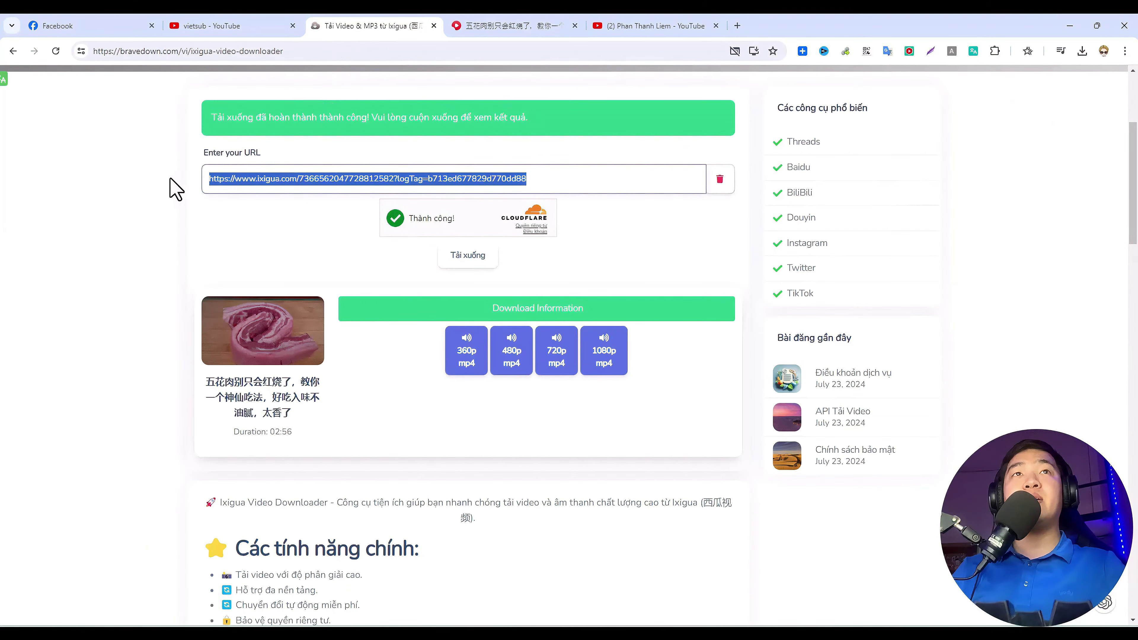
right_click(255, 178)
click(287, 257)
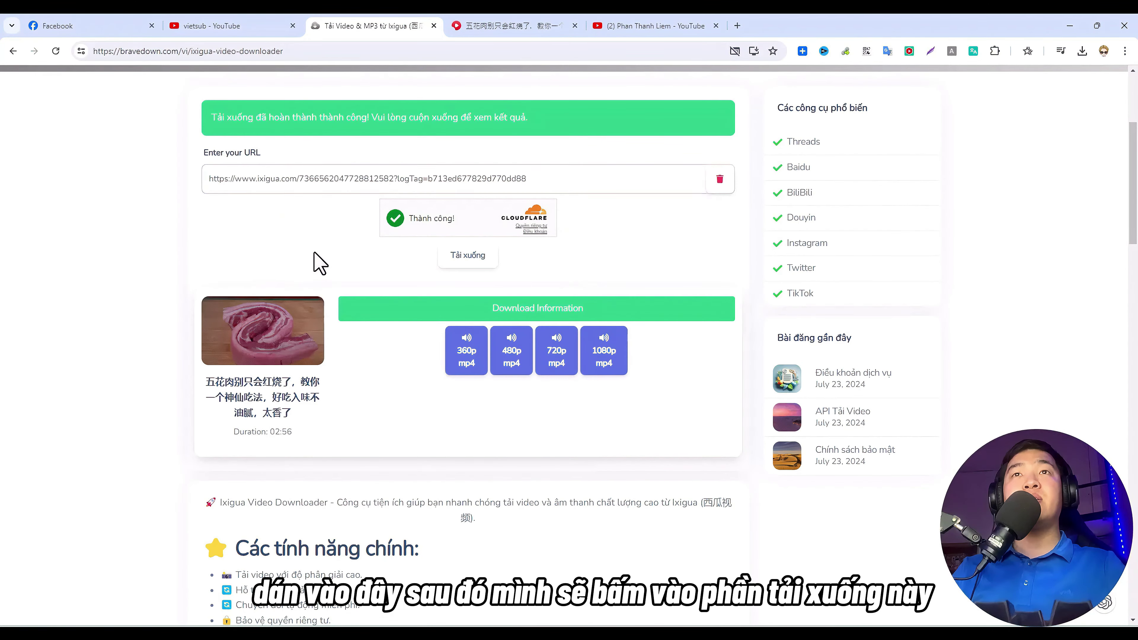
click(466, 264)
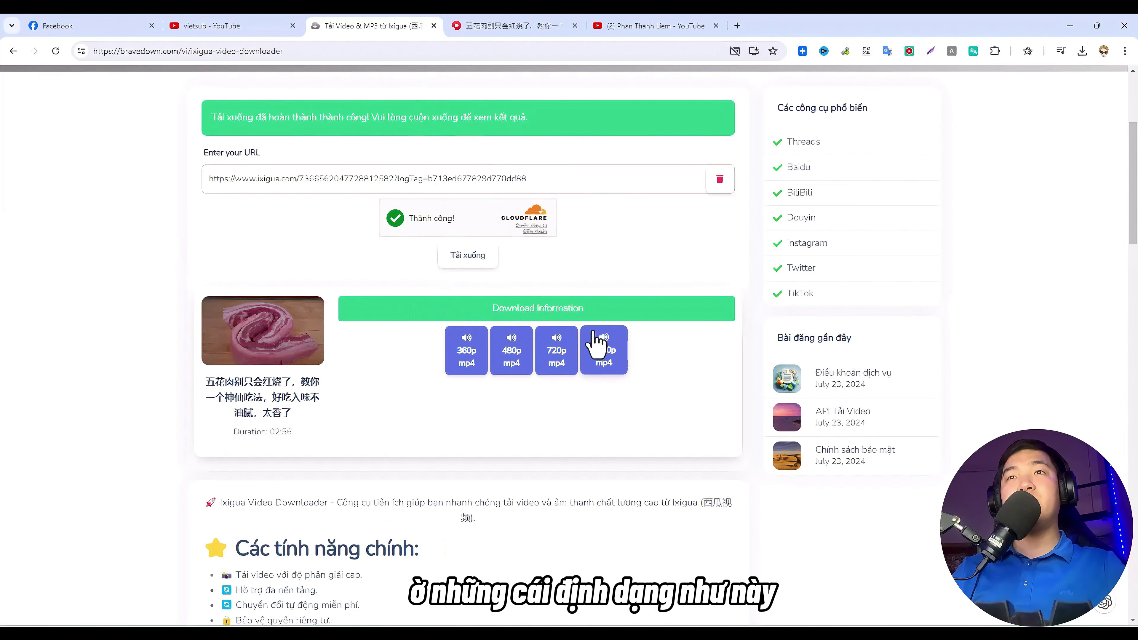
Download the video in 1080p mp4 format and close the downloader page.
click(603, 362)
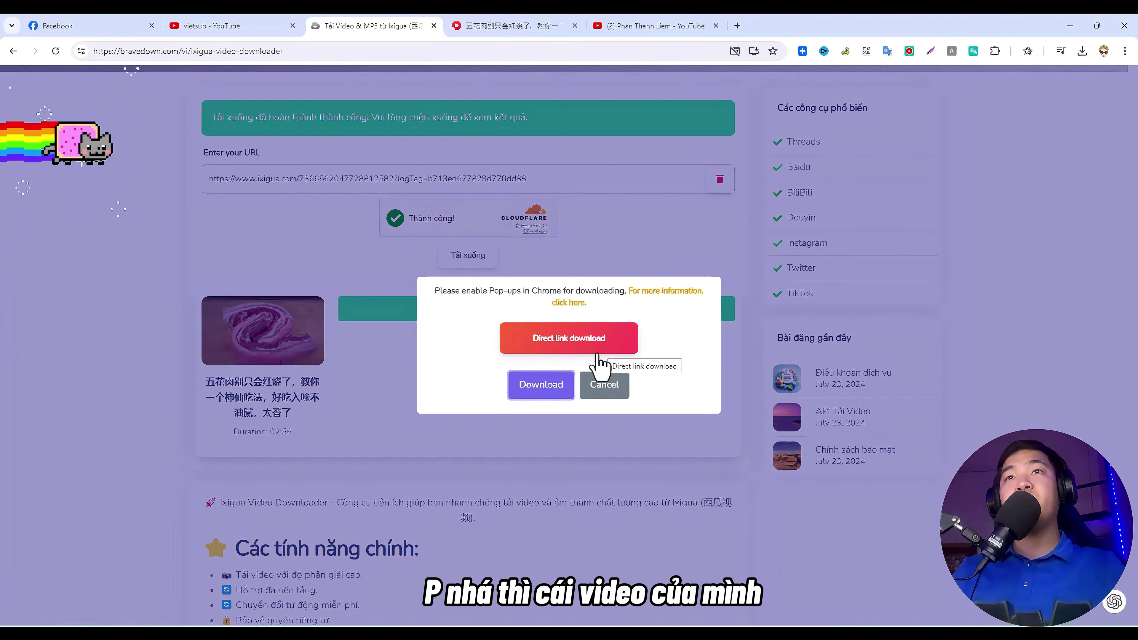
click(551, 390)
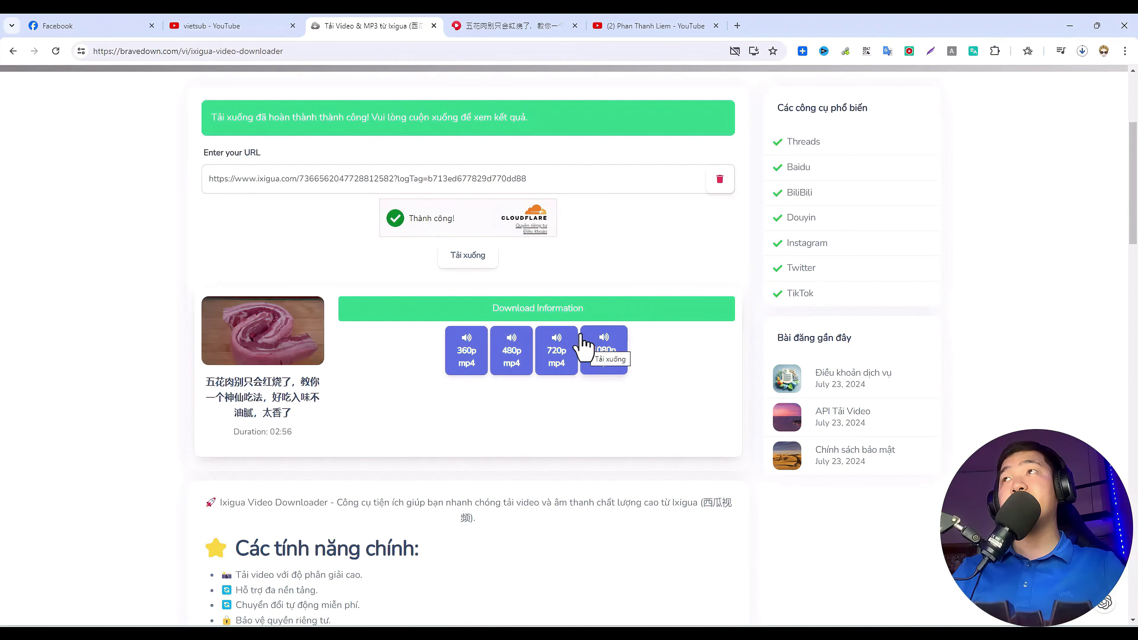
click(434, 26)
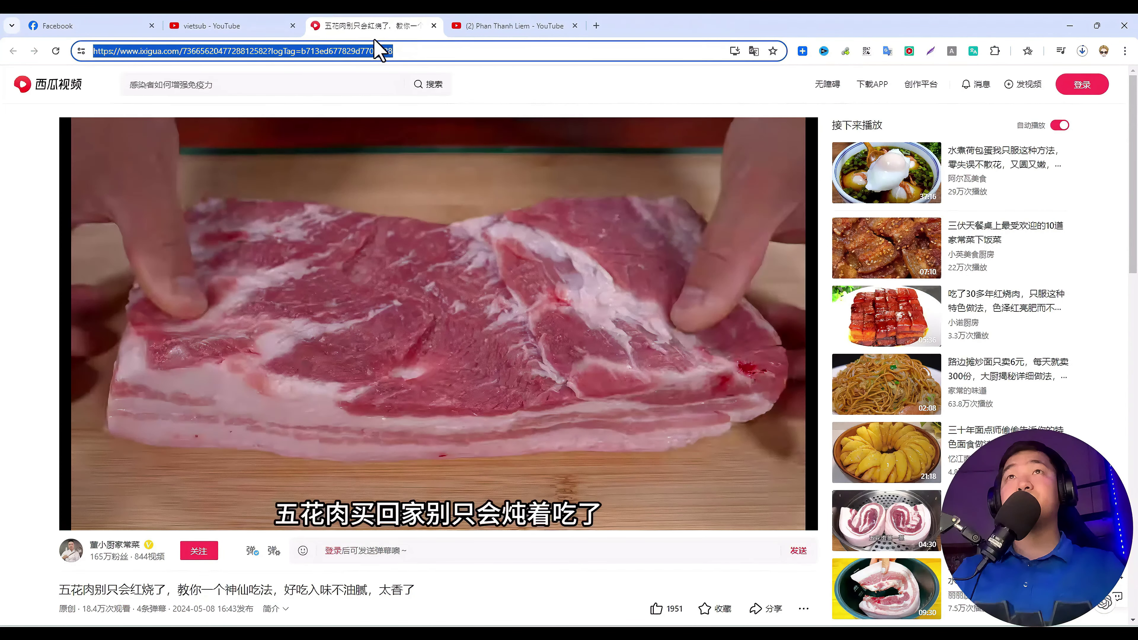
Look through the TikTok Beta tutorials in the YouTube channel's list of latest videos.
click(287, 33)
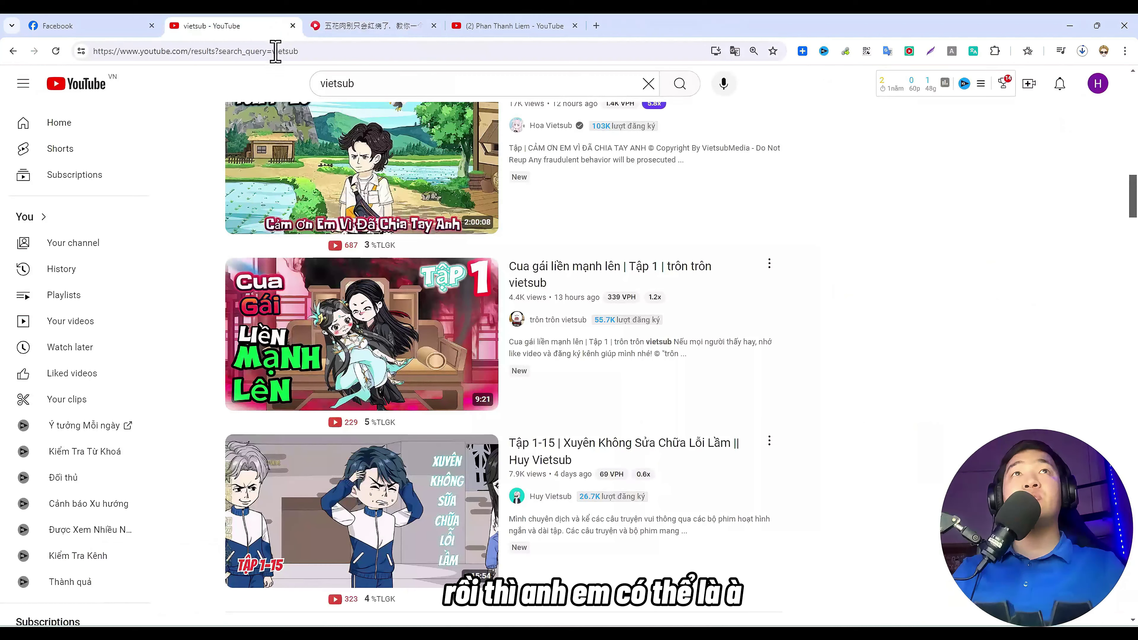
click(501, 27)
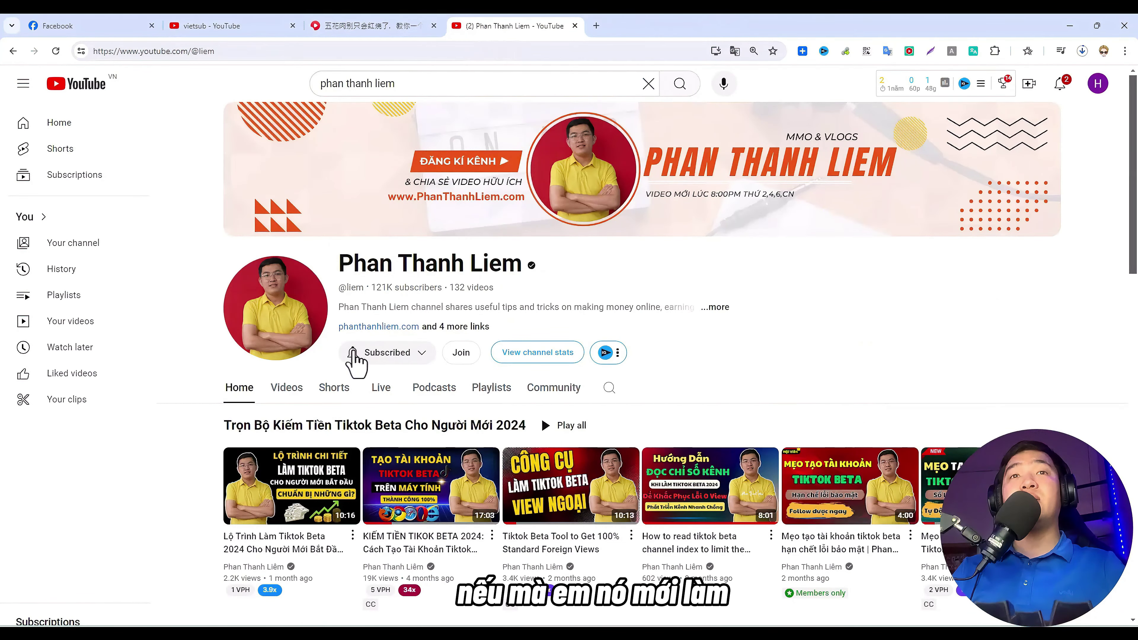
click(296, 388)
scroll(448, 314, down, 5)
scroll(574, 300, down, 5)
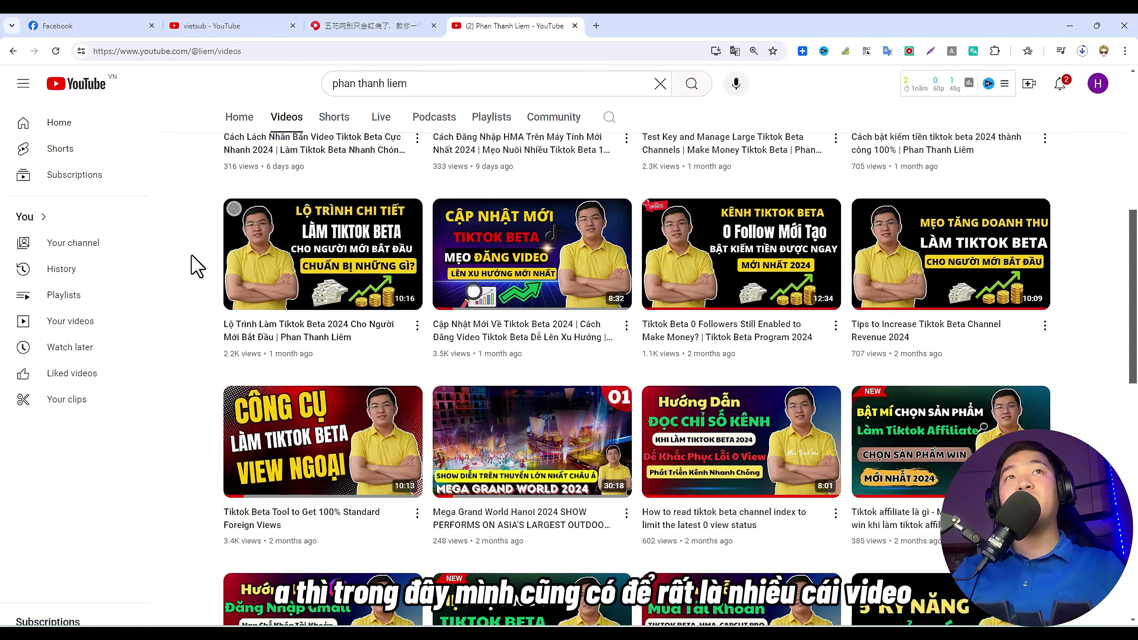
scroll(195, 268, up, 5)
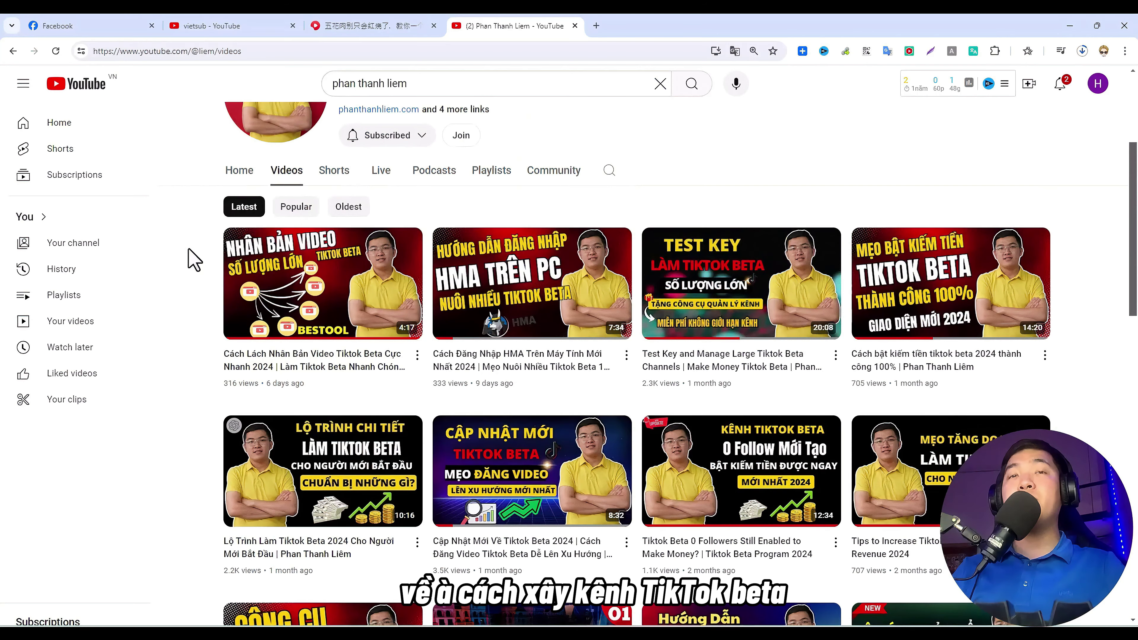
scroll(193, 256, down, 10)
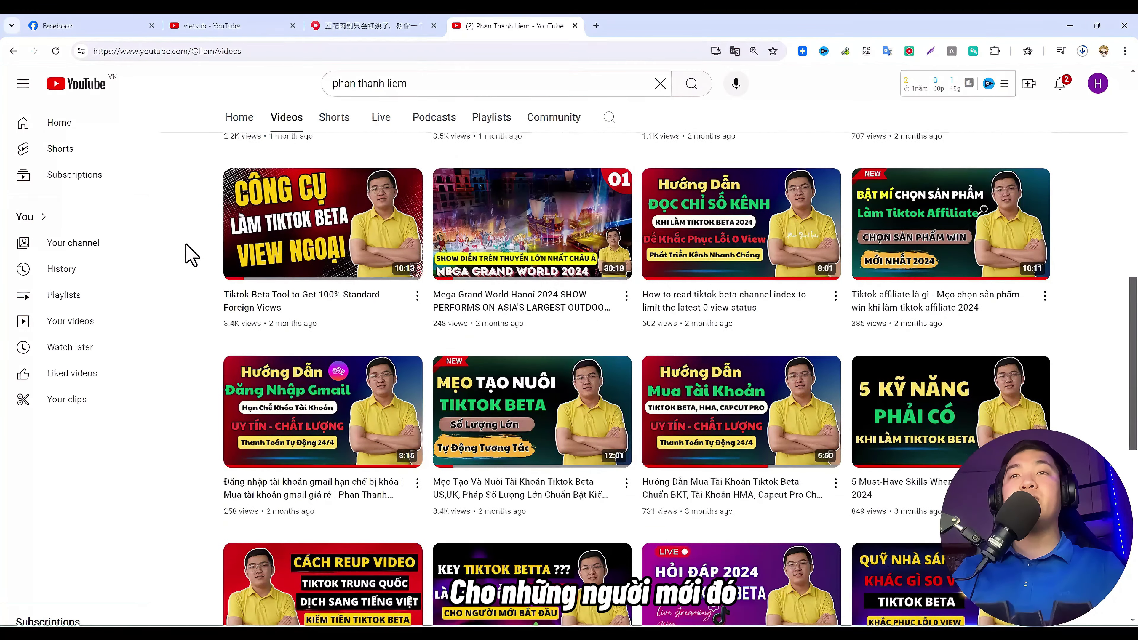
scroll(191, 255, down, 12)
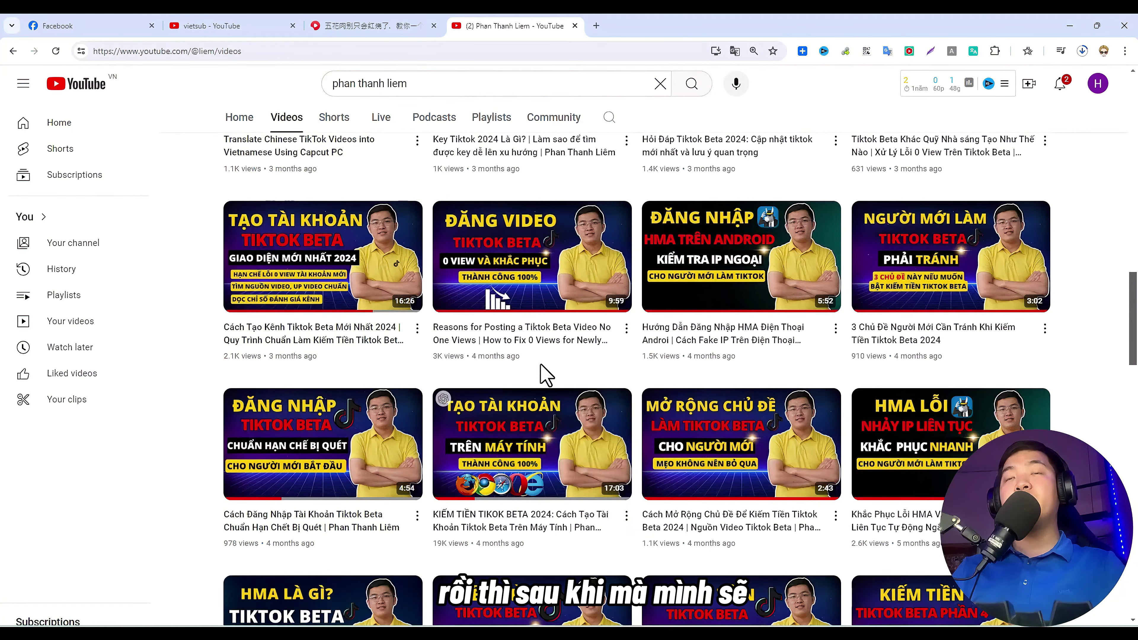
scroll(632, 500, up, 2)
scroll(632, 500, up, 8)
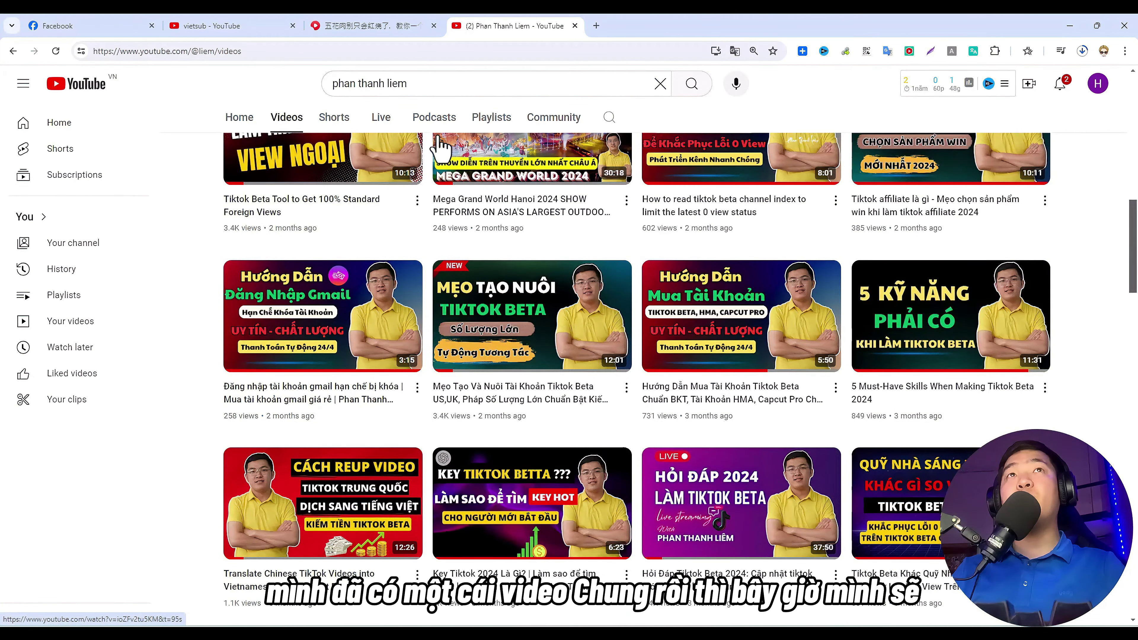
key(alt+Tab)
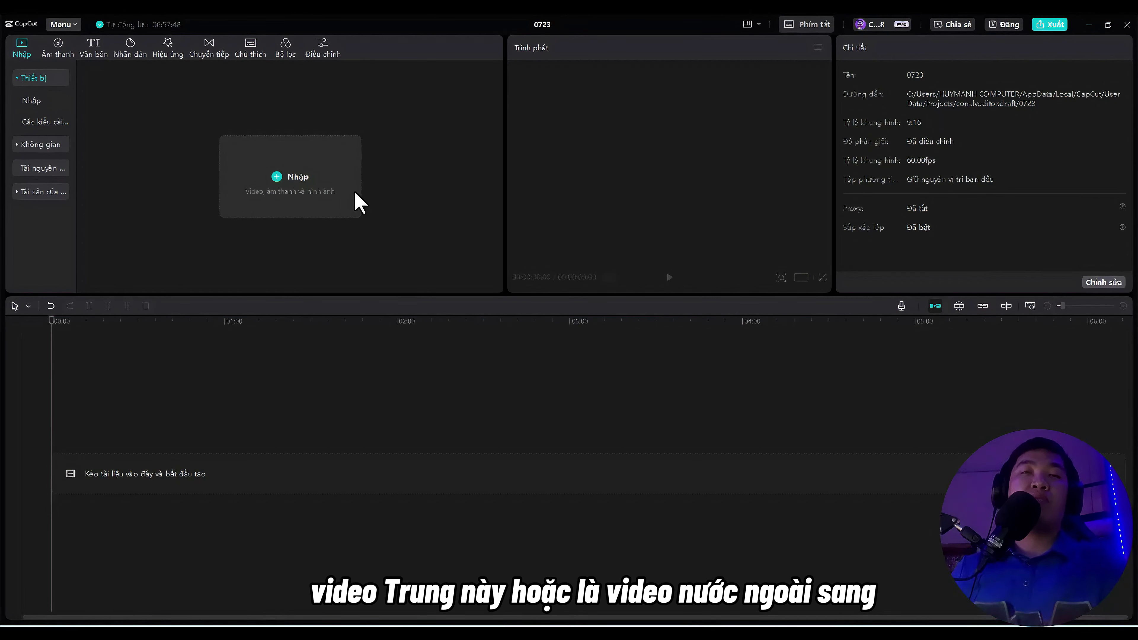
mouse_move(739, 632)
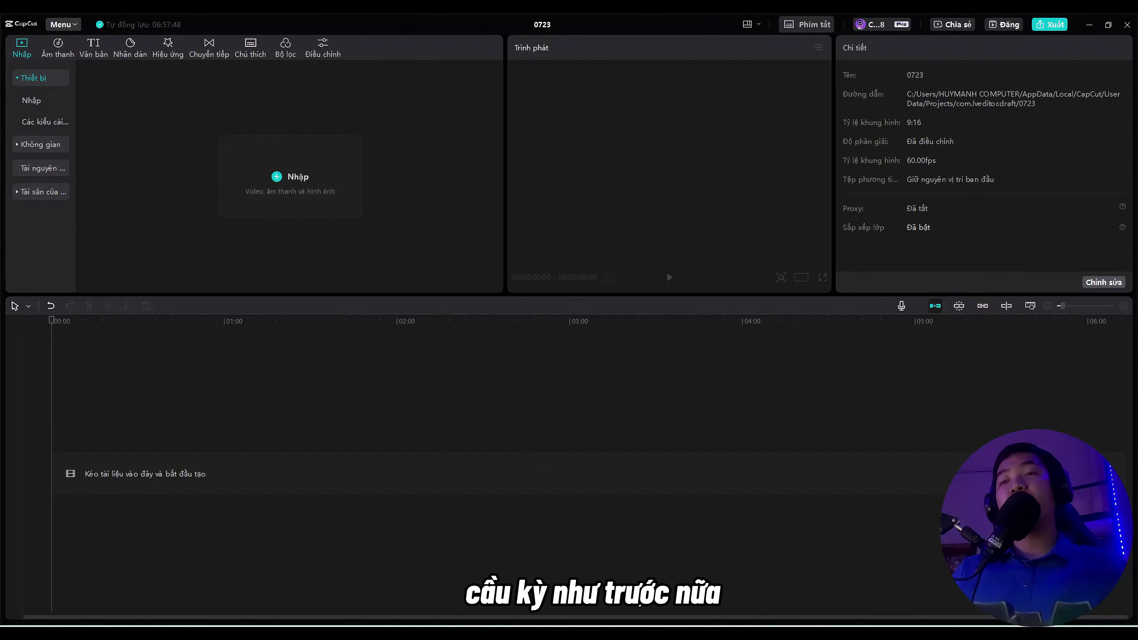
mouse_move(613, 565)
click(655, 552)
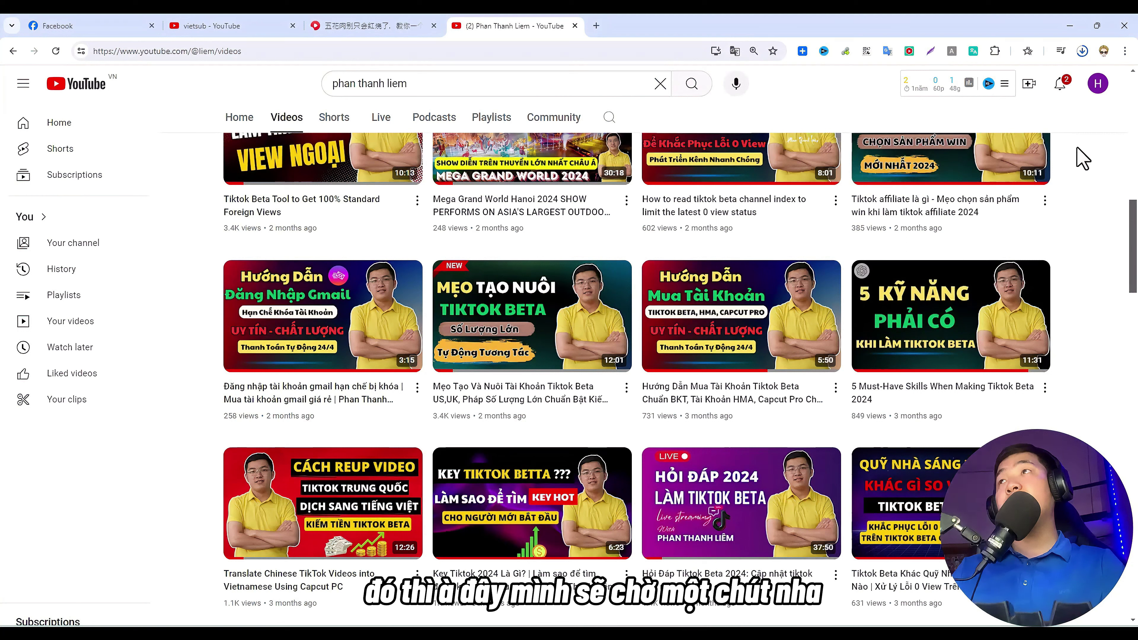
Check the progress of the pork belly video in the browser's recent downloads.
click(1083, 51)
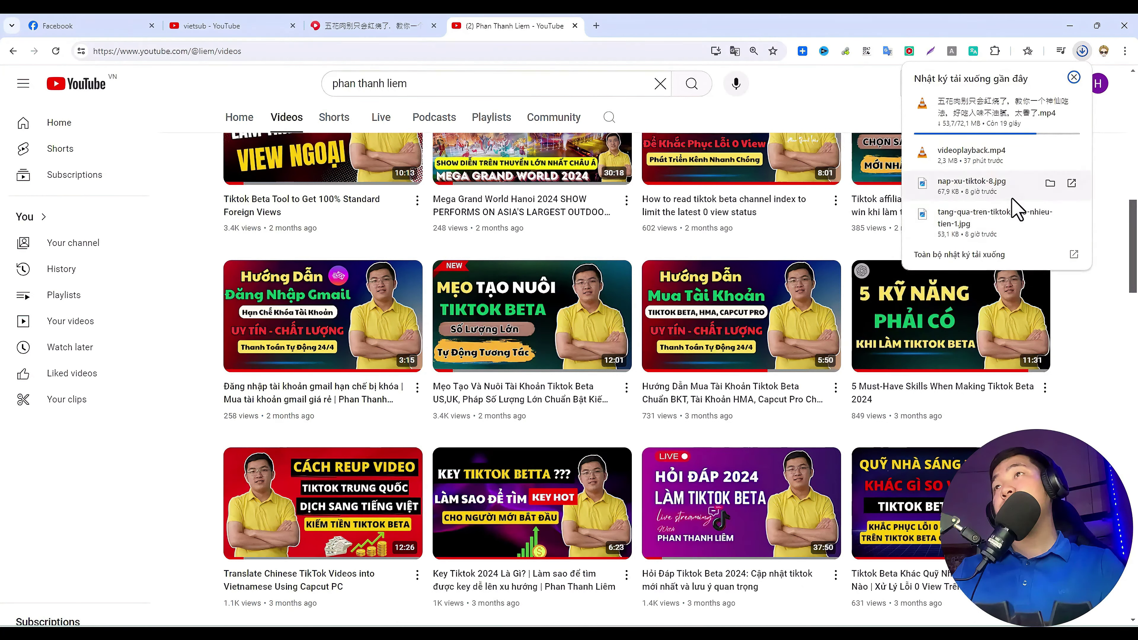
mouse_move(688, 632)
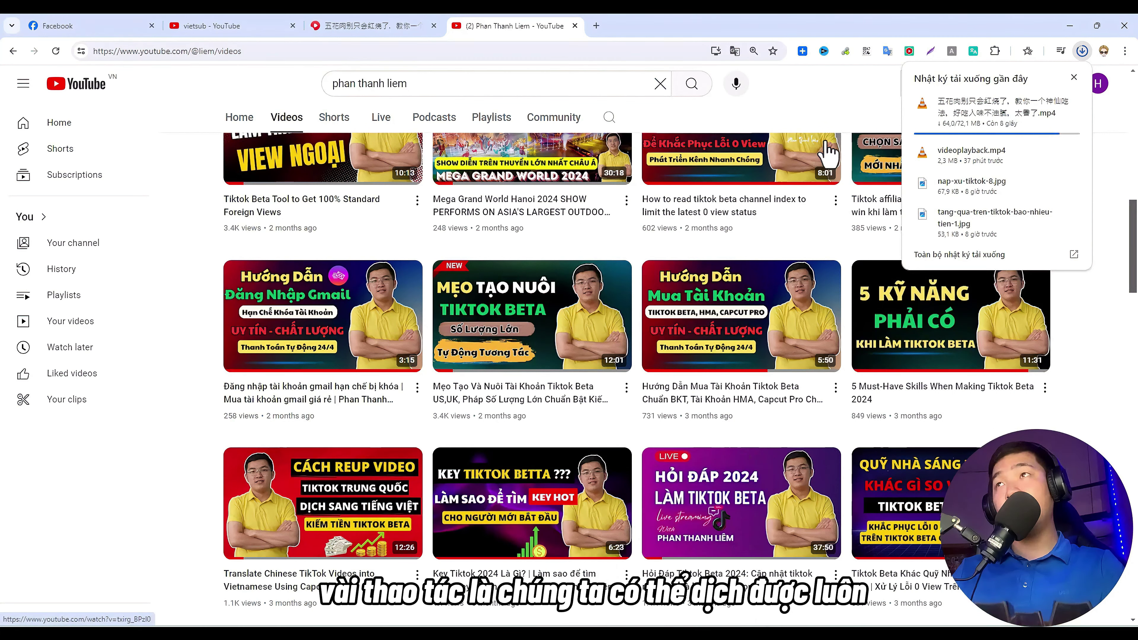
scroll(762, 269, up, 10)
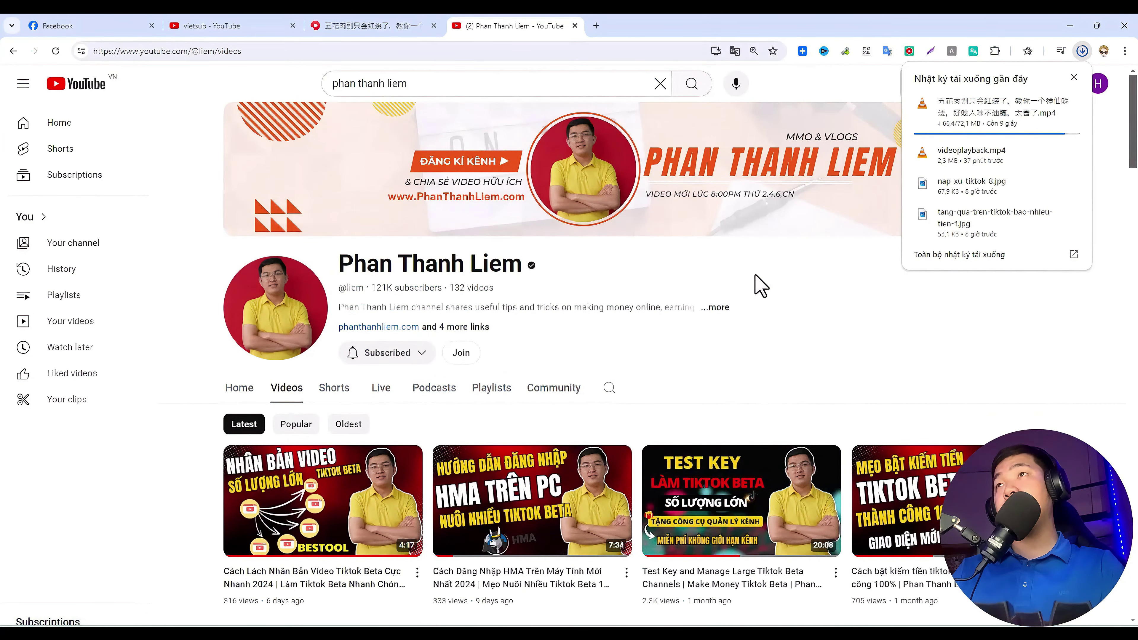
scroll(760, 286, down, 5)
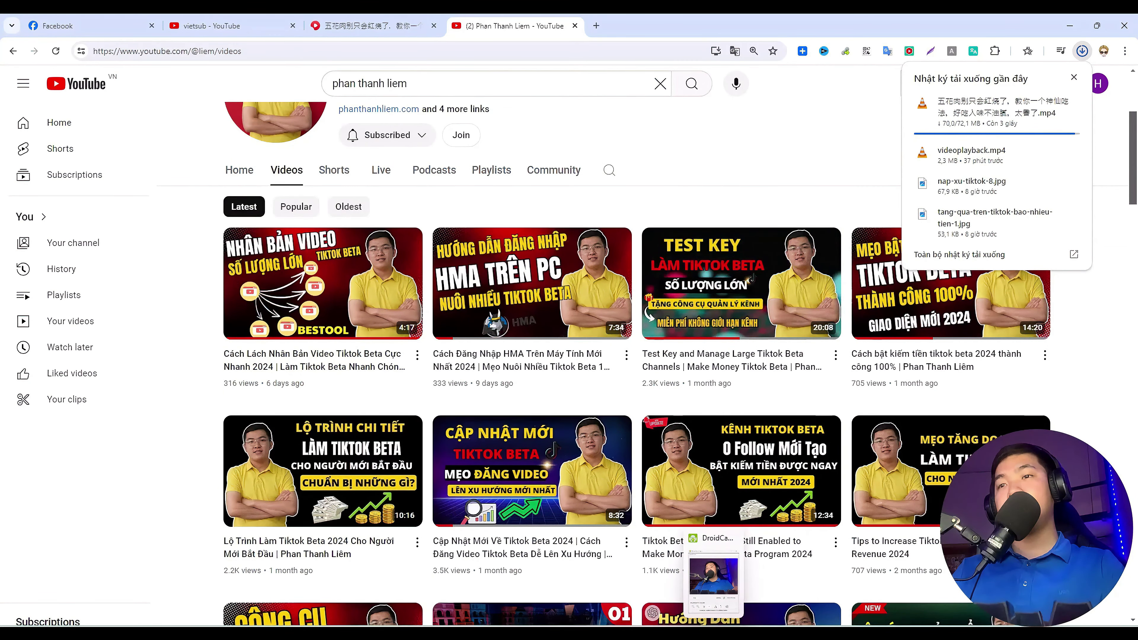
Switch to CapCut, import the downloaded pork belly video from the Downloads folder and place it at the start of the timeline.
click(688, 633)
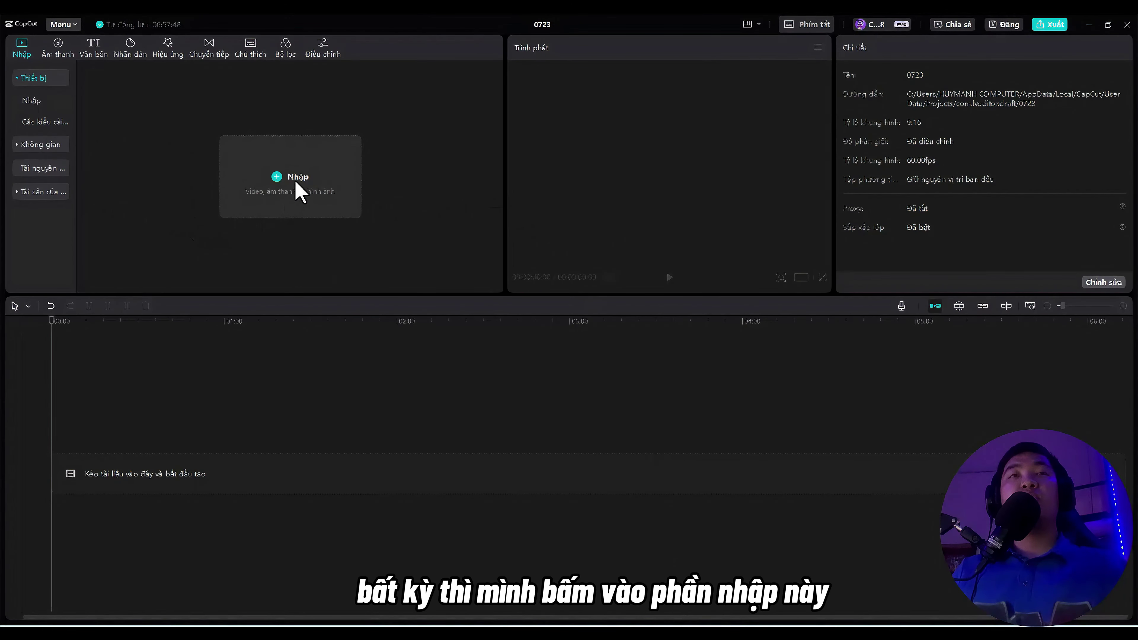
click(297, 191)
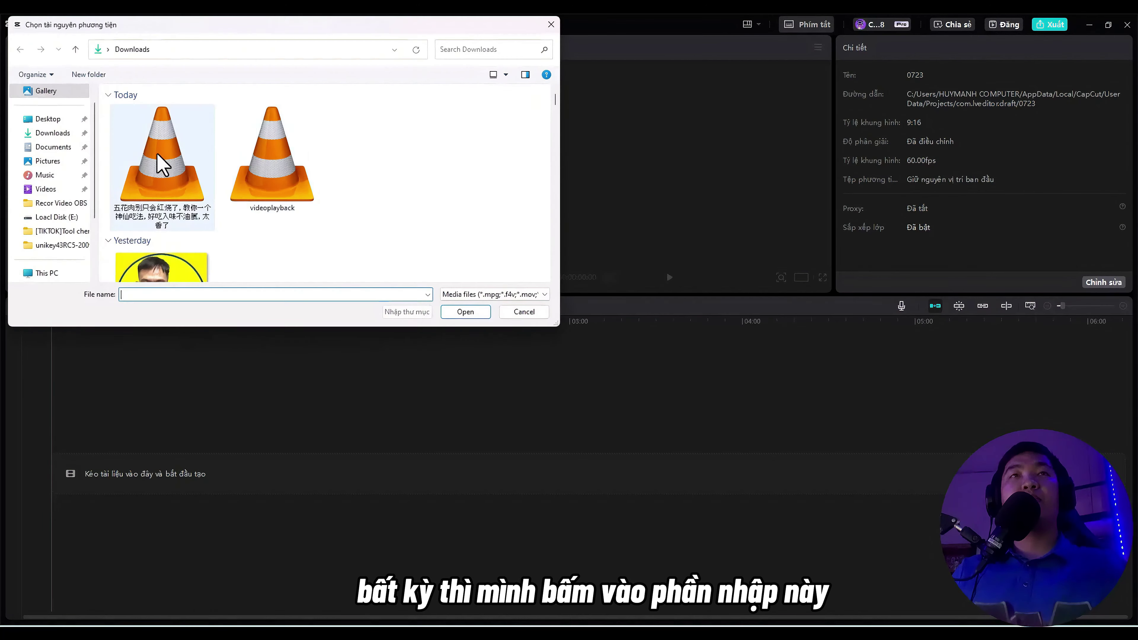
double_click(153, 176)
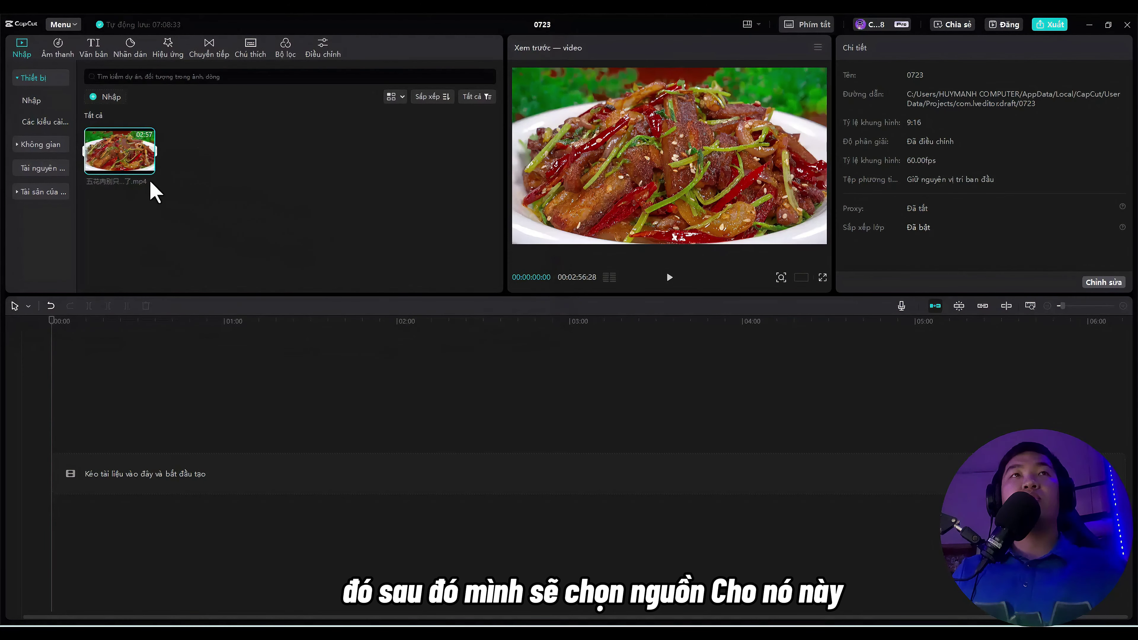
drag(140, 165, 69, 444)
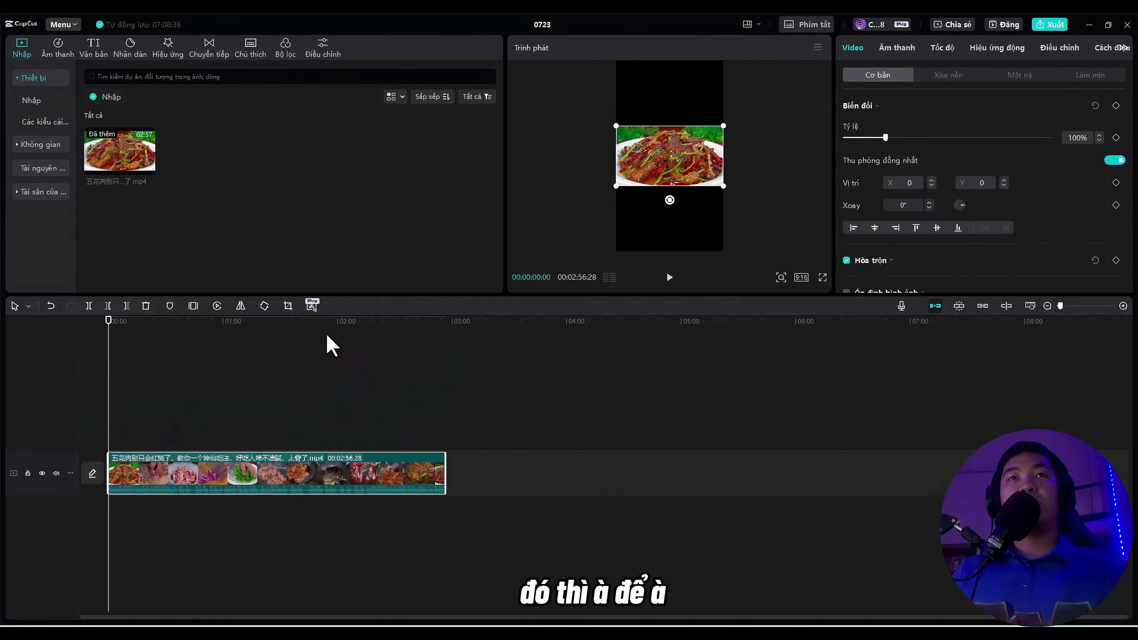
Trim the end of the pork belly clip so that it lasts about 1 minute 4 seconds.
click(232, 323)
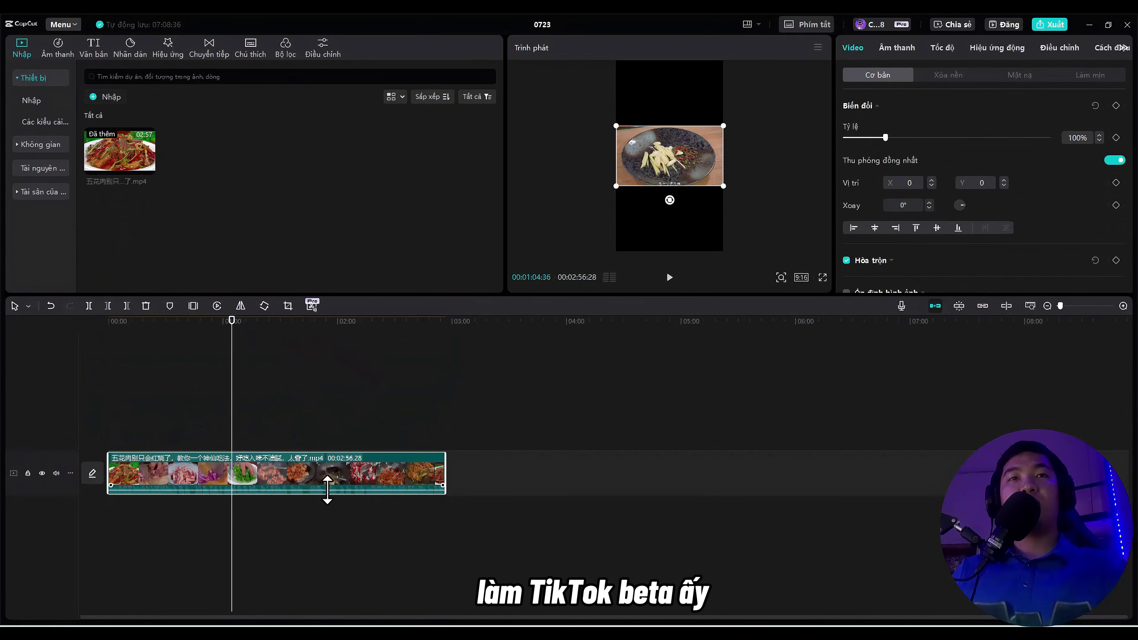
ctrl+scroll(309, 444, up, 5)
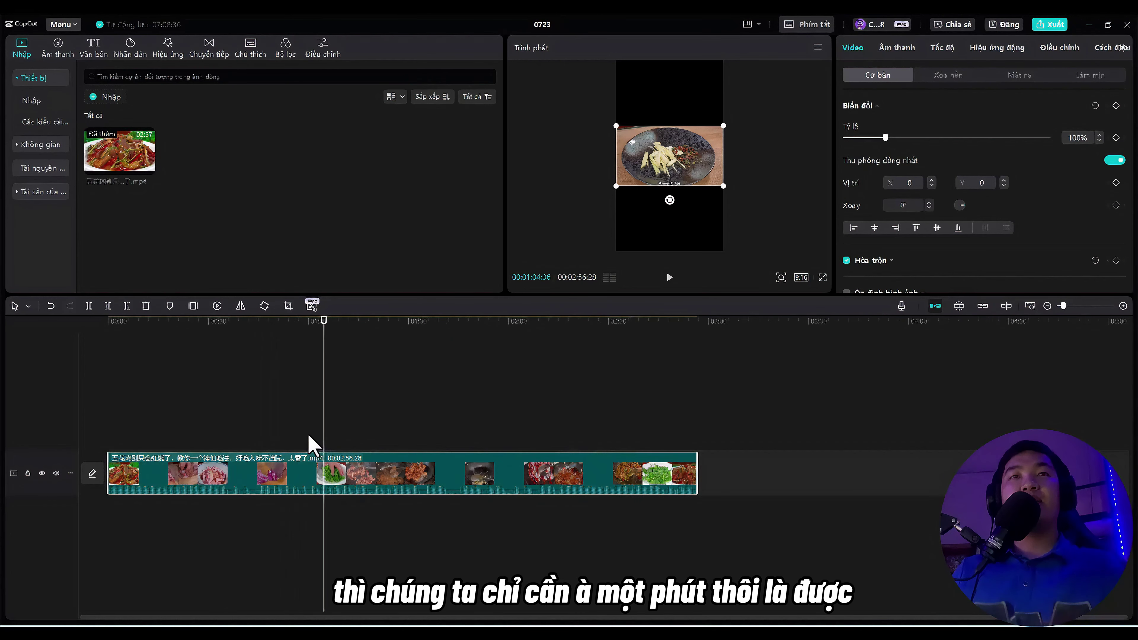
click(374, 334)
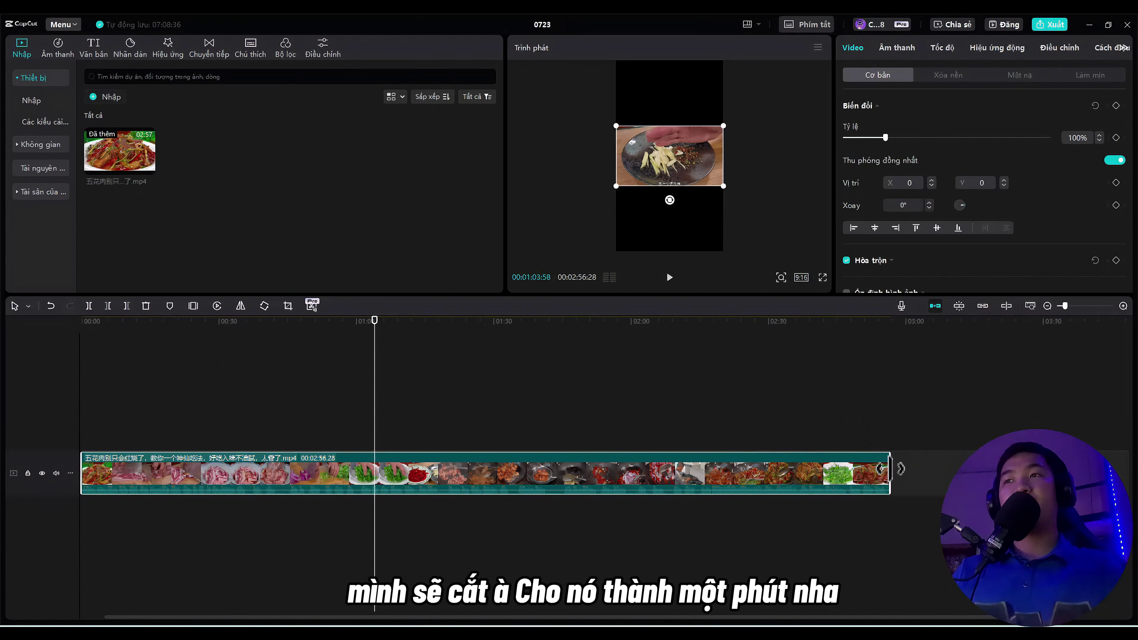
drag(901, 469, 373, 483)
scroll(191, 432, up, 5)
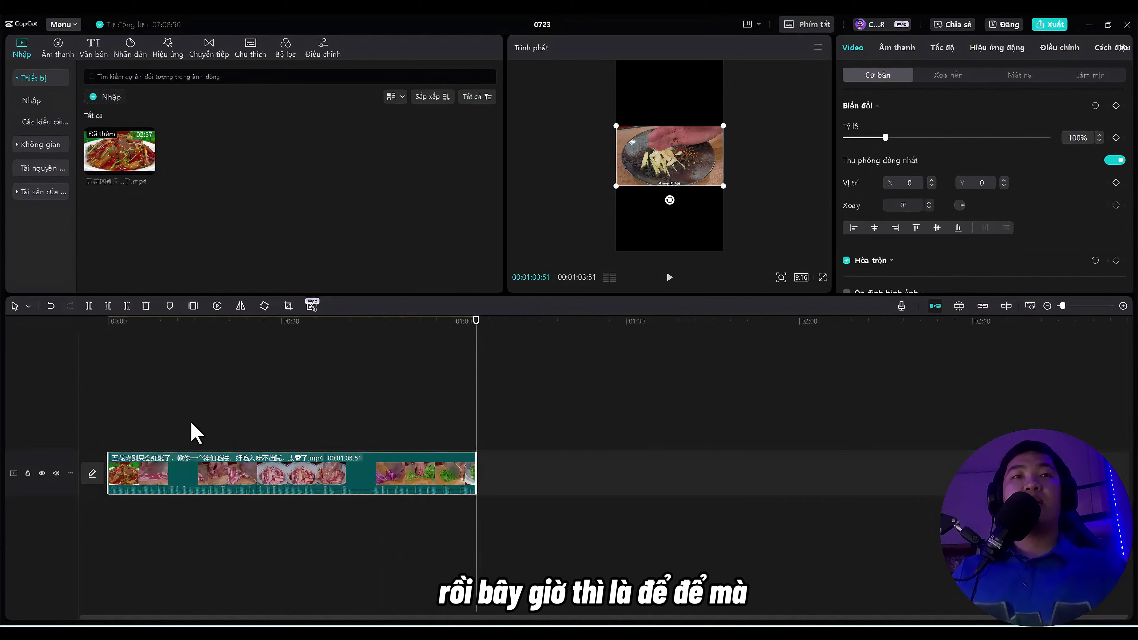
Return the playhead to the start and set the auto-caption spoken language to Chinese (Tiếng Trung).
key(Home)
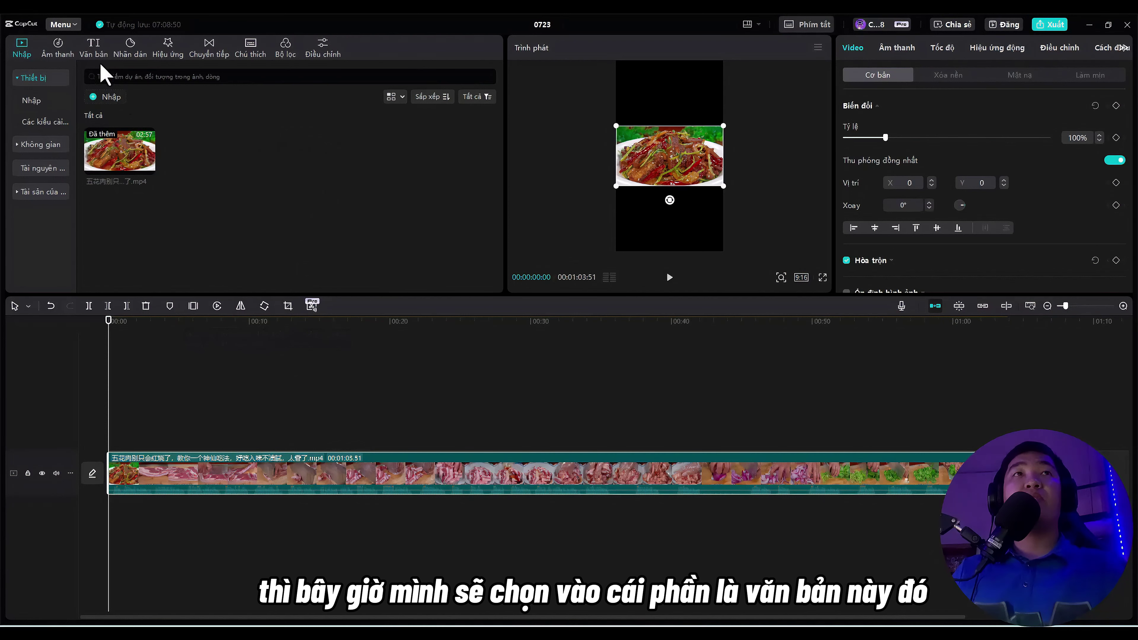
click(93, 48)
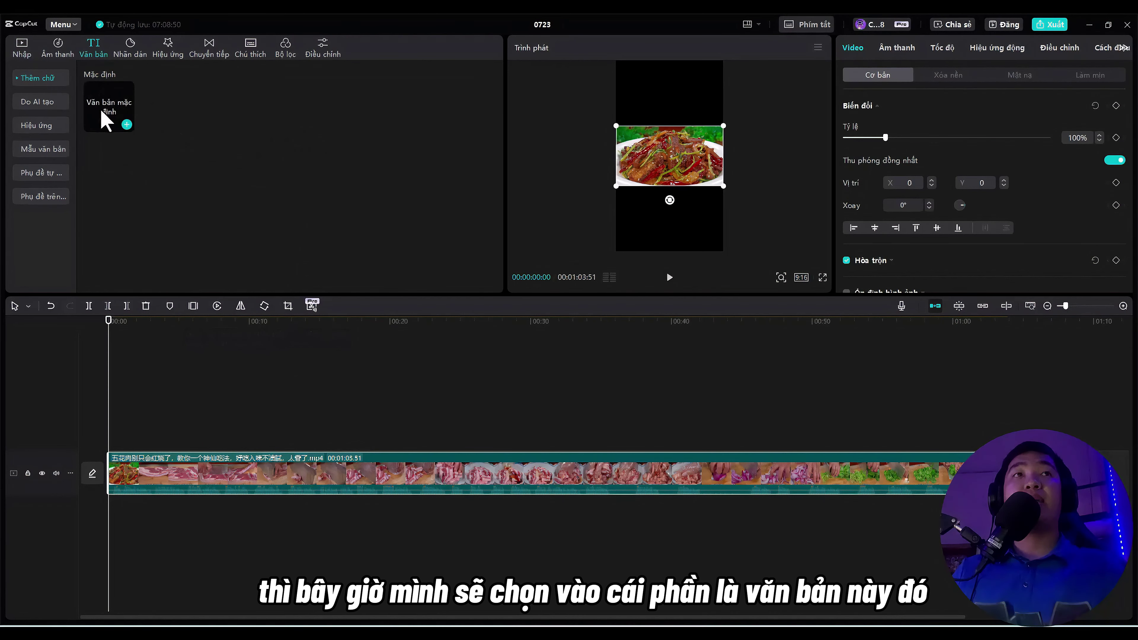
click(36, 175)
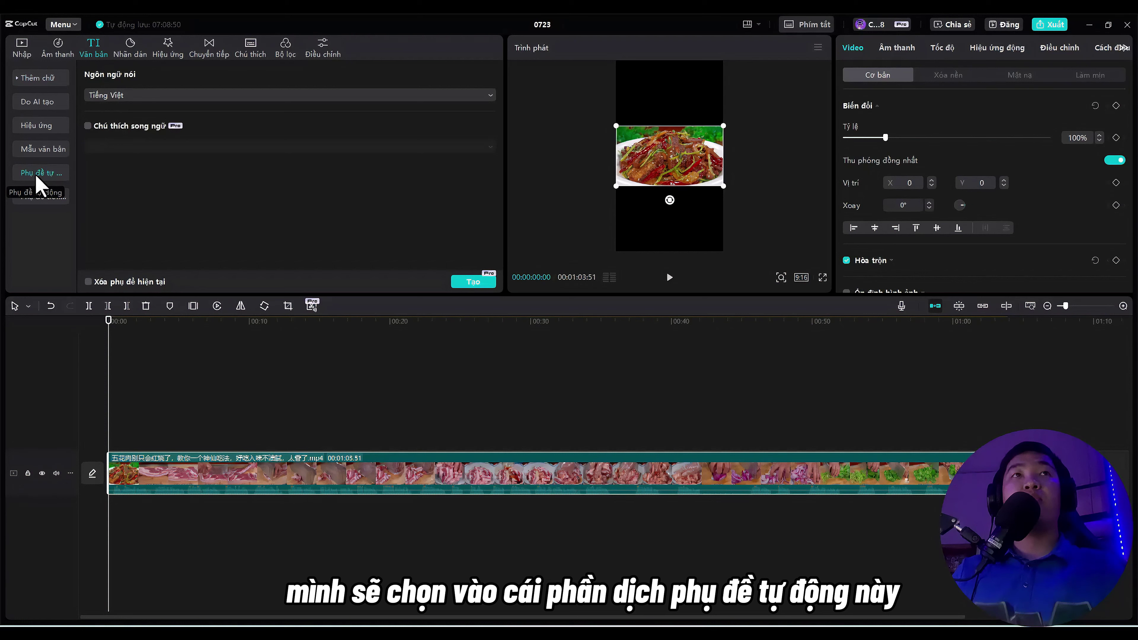
click(154, 96)
scroll(155, 96, down, 5)
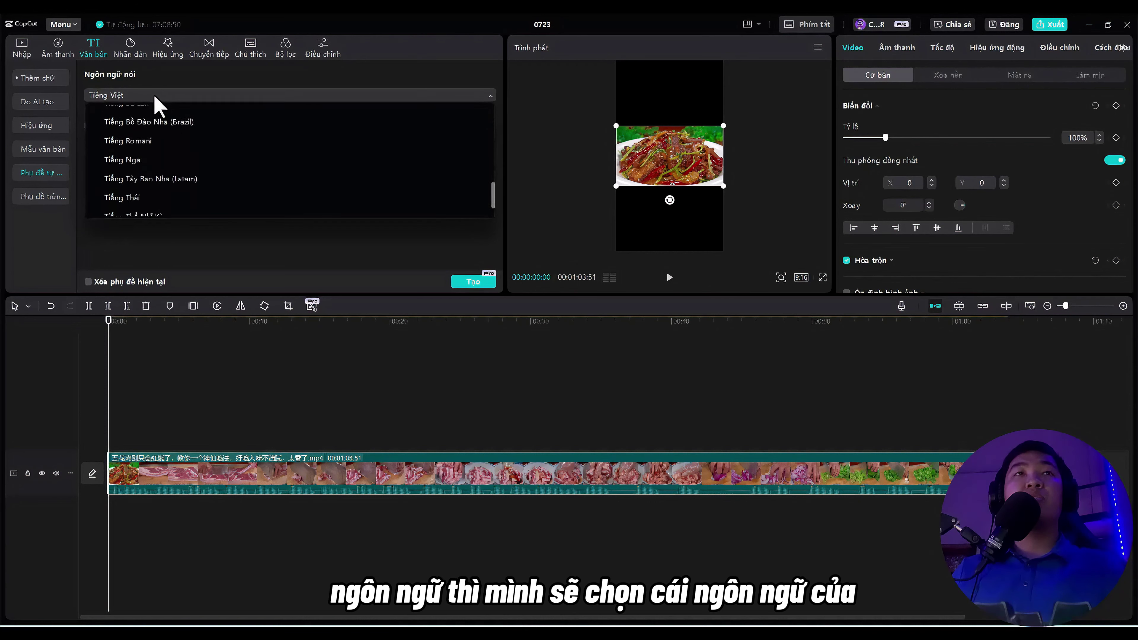
scroll(152, 179, down, 1)
scroll(154, 199, up, 10)
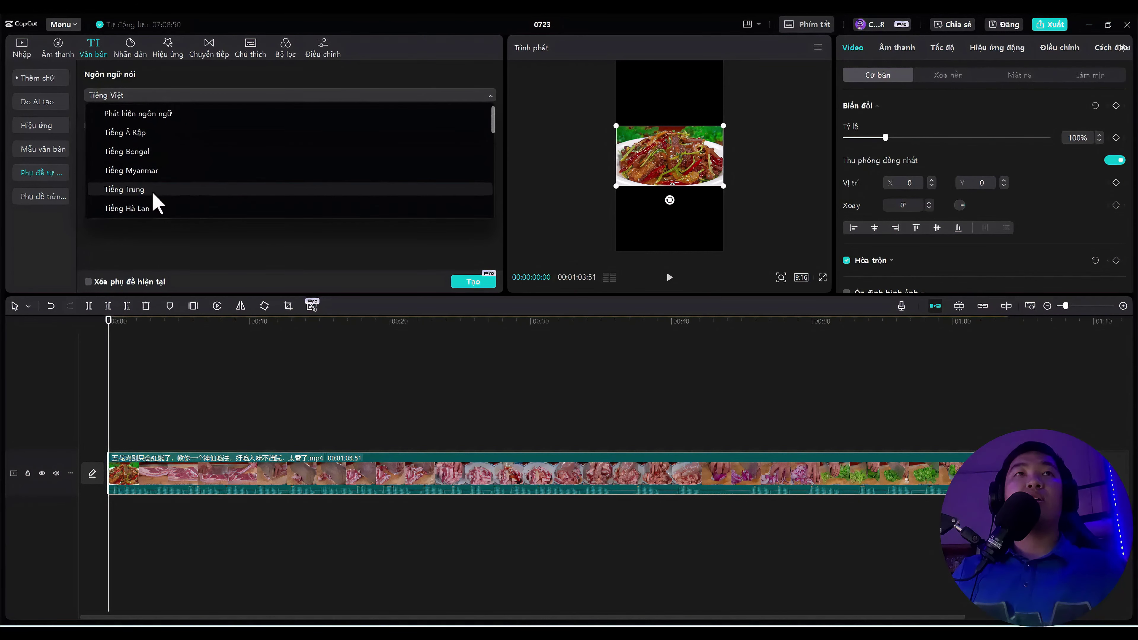
click(128, 191)
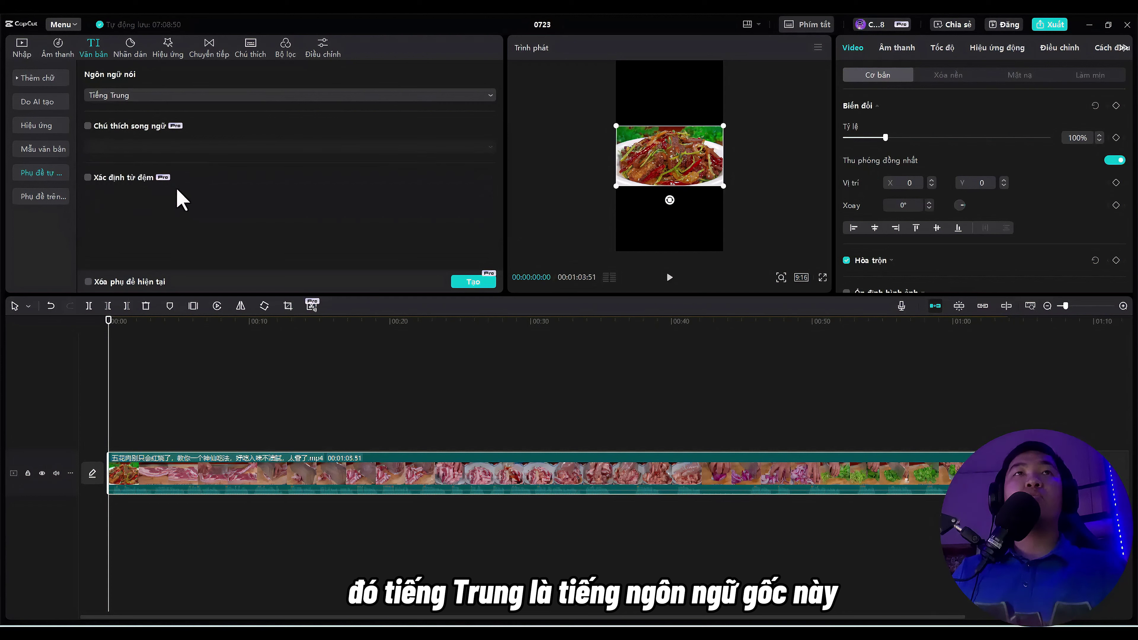
Enable bilingual captions with Vietnamese (Tiếng Việt) as the second language and generate the captions for the clip.
click(87, 126)
click(128, 152)
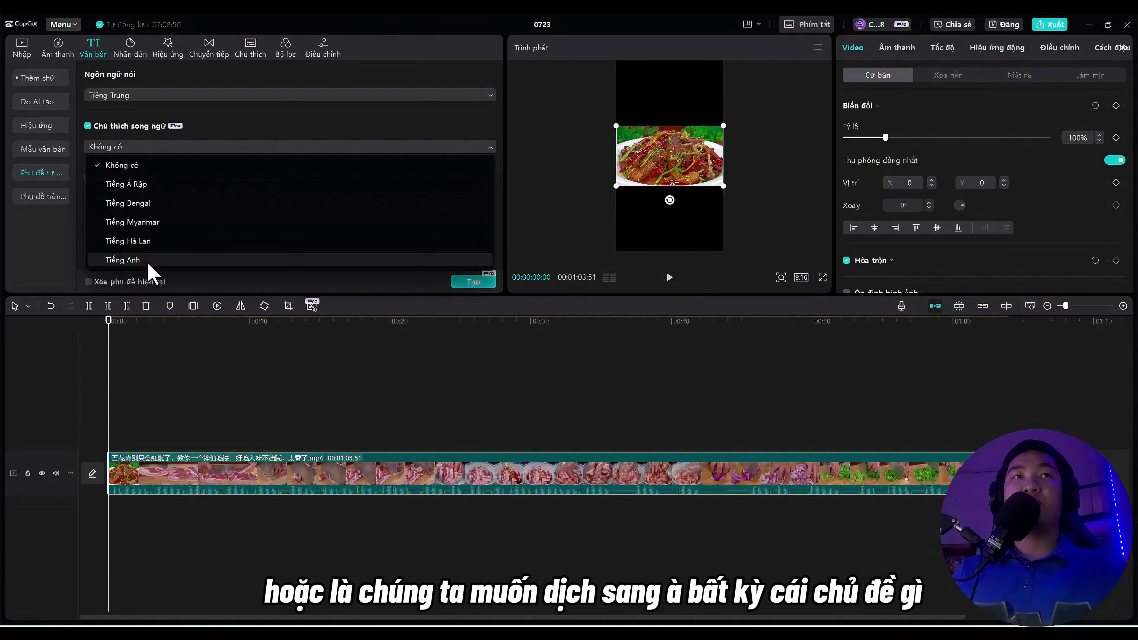
scroll(155, 258, down, 3)
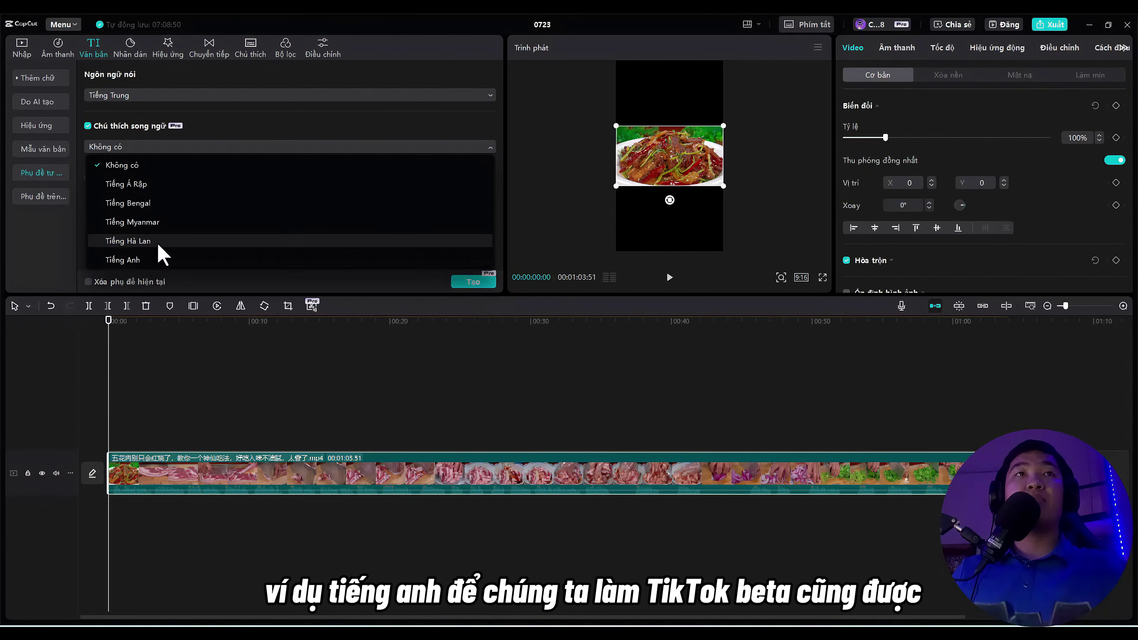
scroll(164, 242, down, 5)
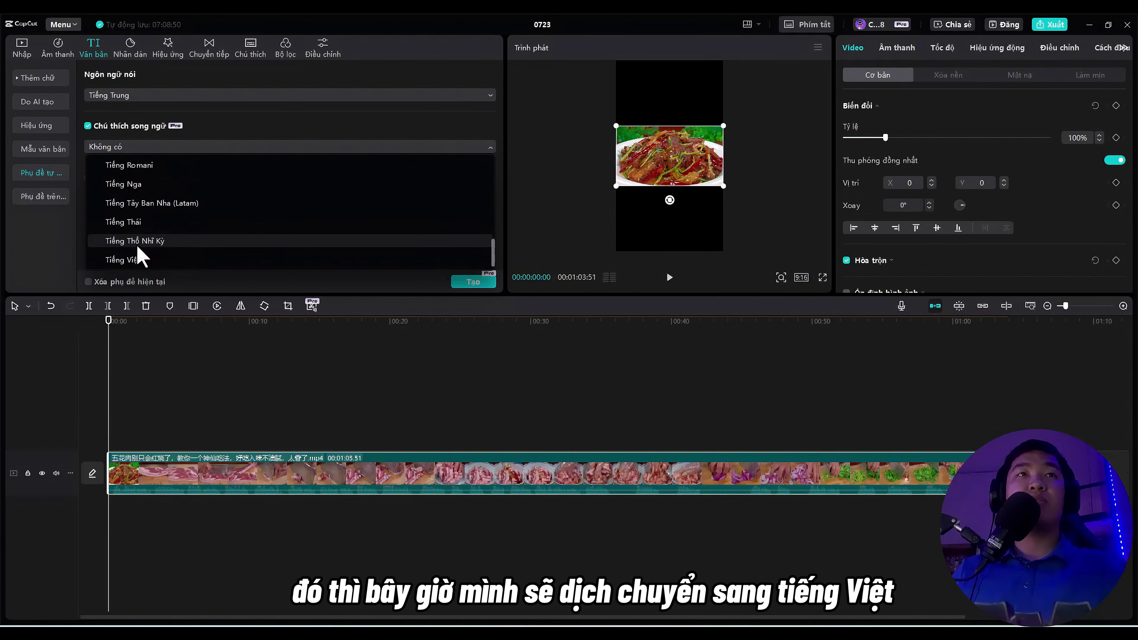
click(121, 259)
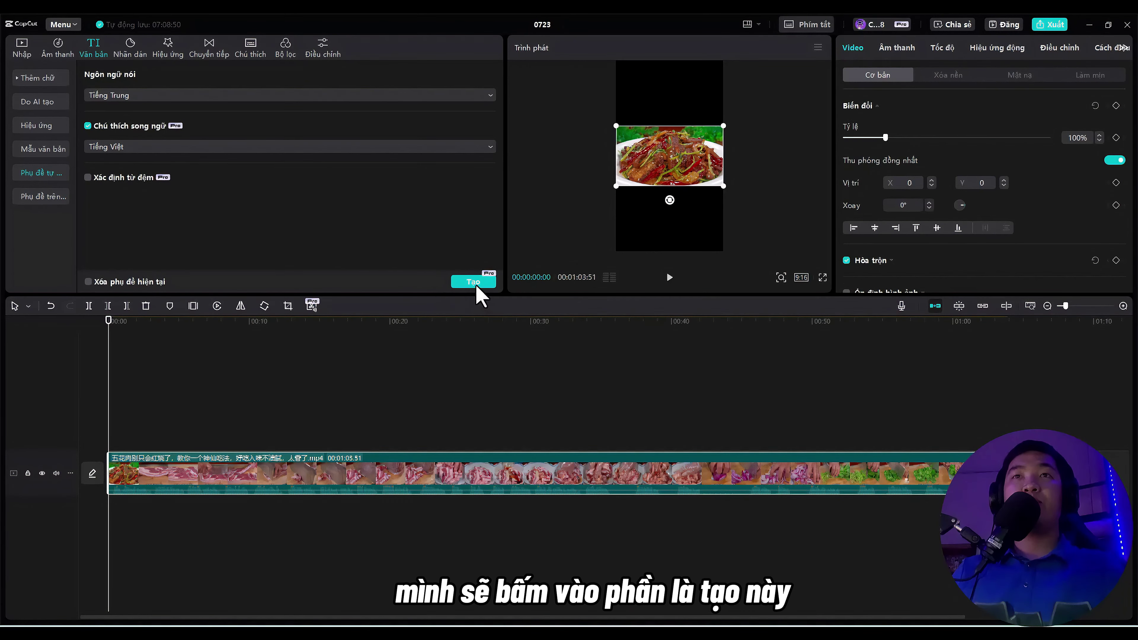
click(461, 283)
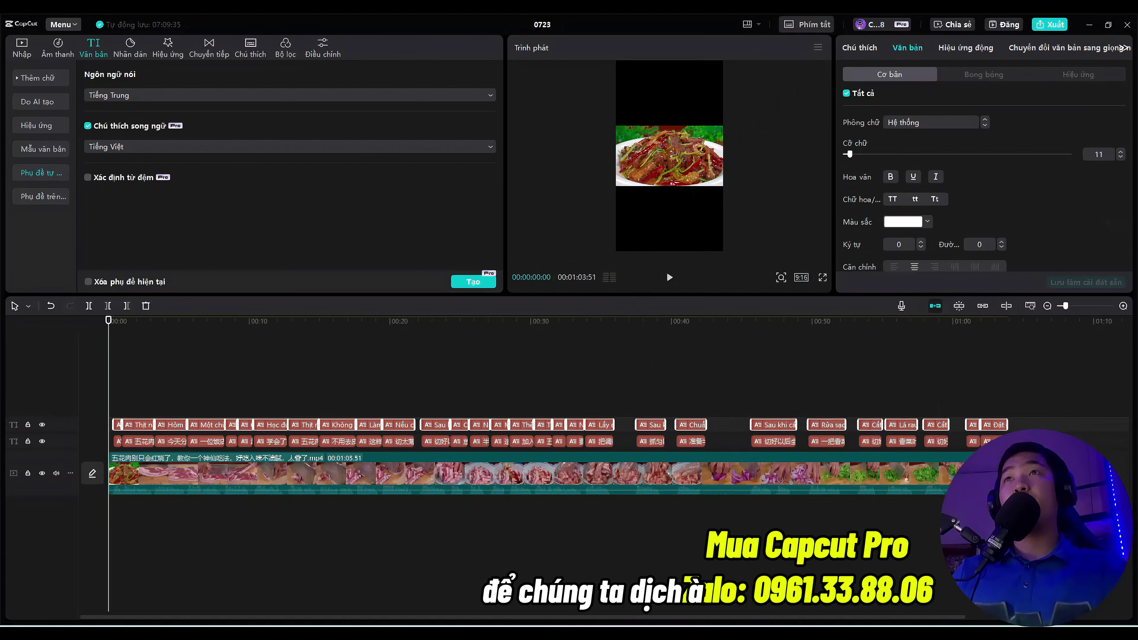
Delete all the Chinese captions from the timeline, keeping the Vietnamese ones.
click(501, 441)
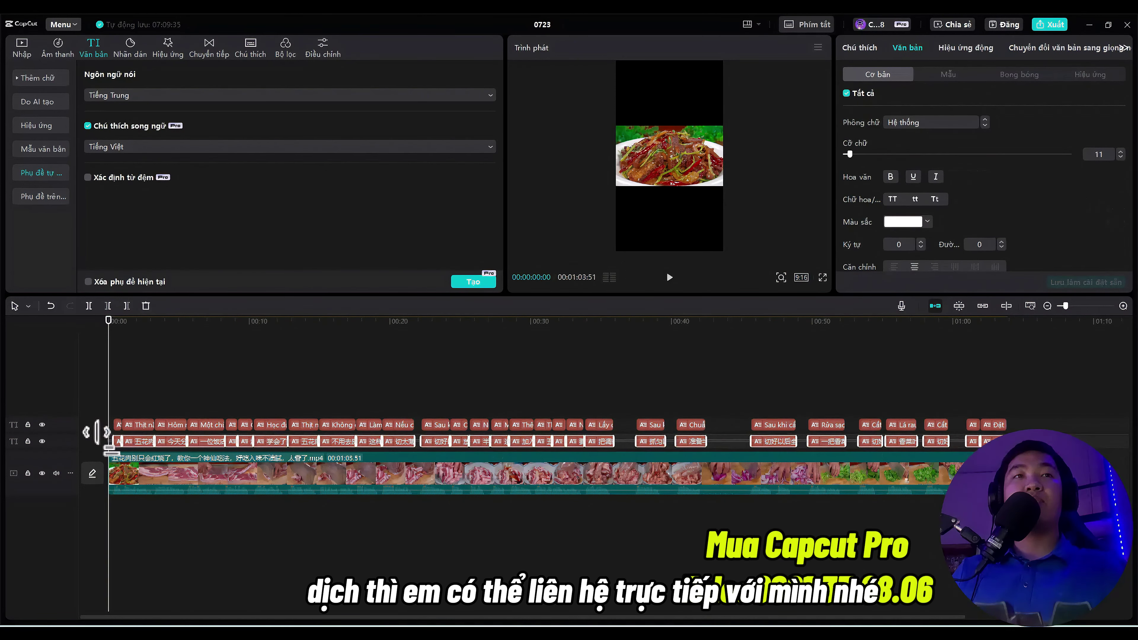
right_click(212, 443)
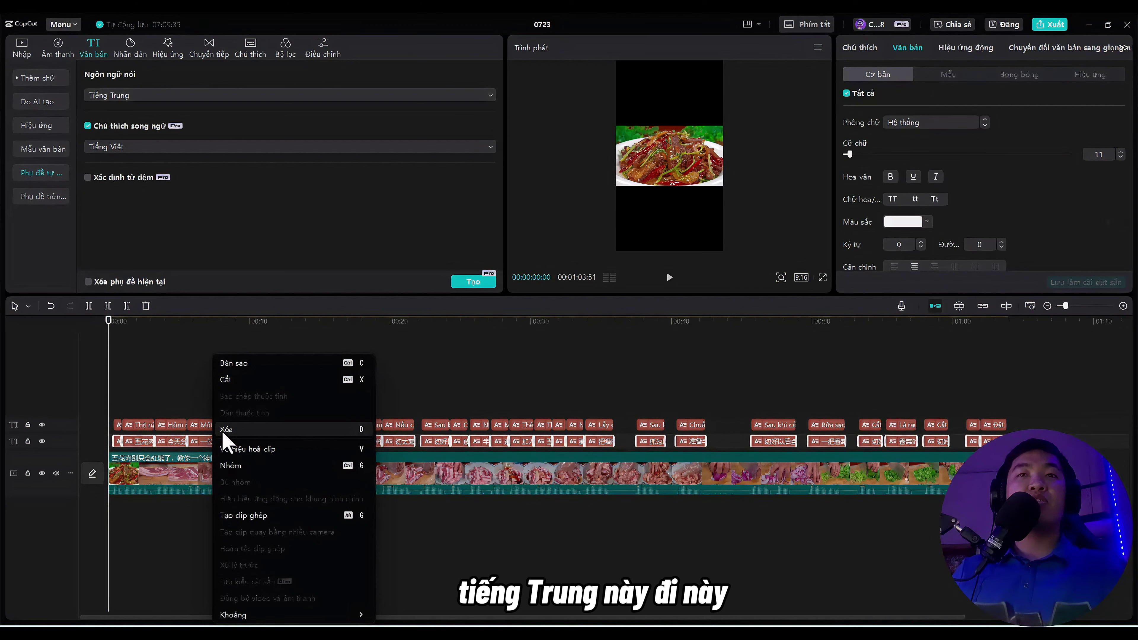
click(224, 431)
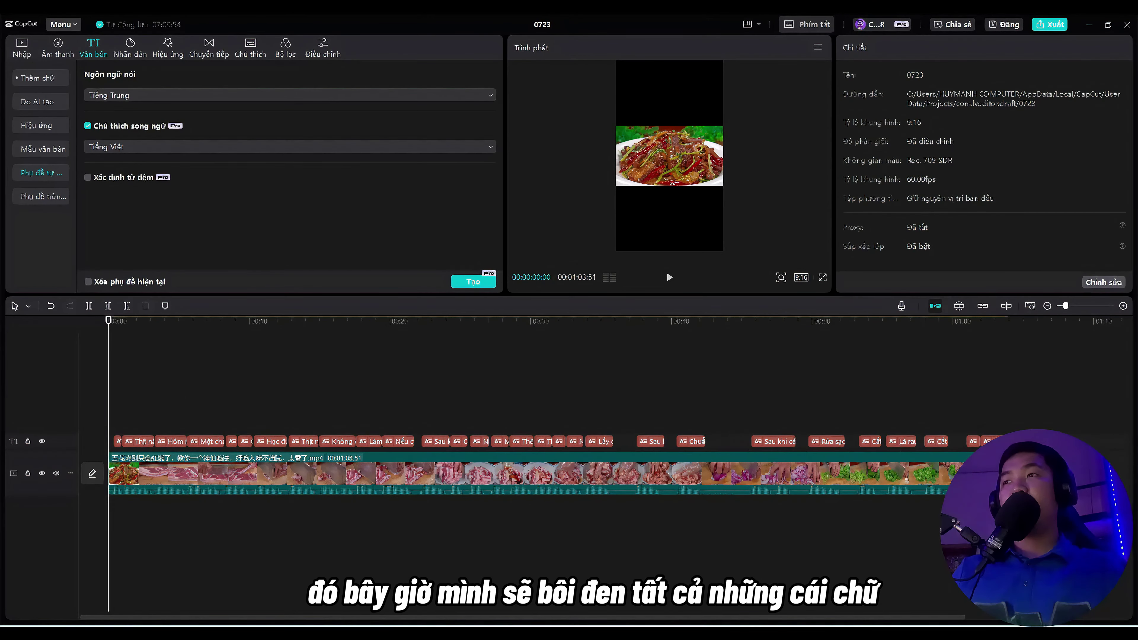
Select all the Vietnamese captions in the timeline and open their text-to-speech conversion options.
drag(981, 437, 93, 458)
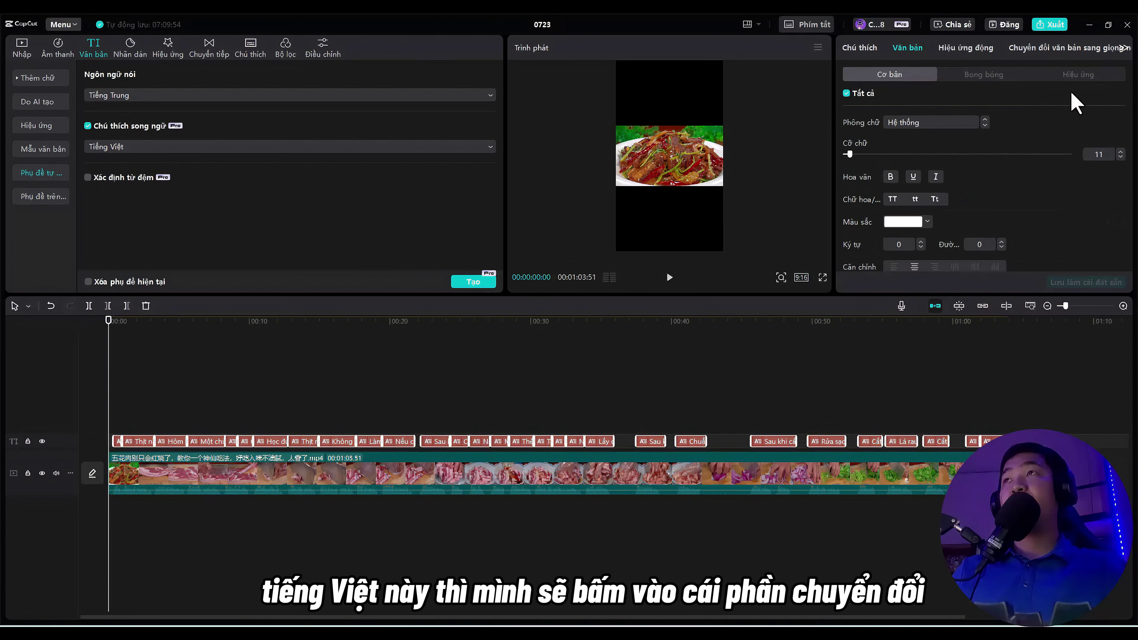
click(1067, 49)
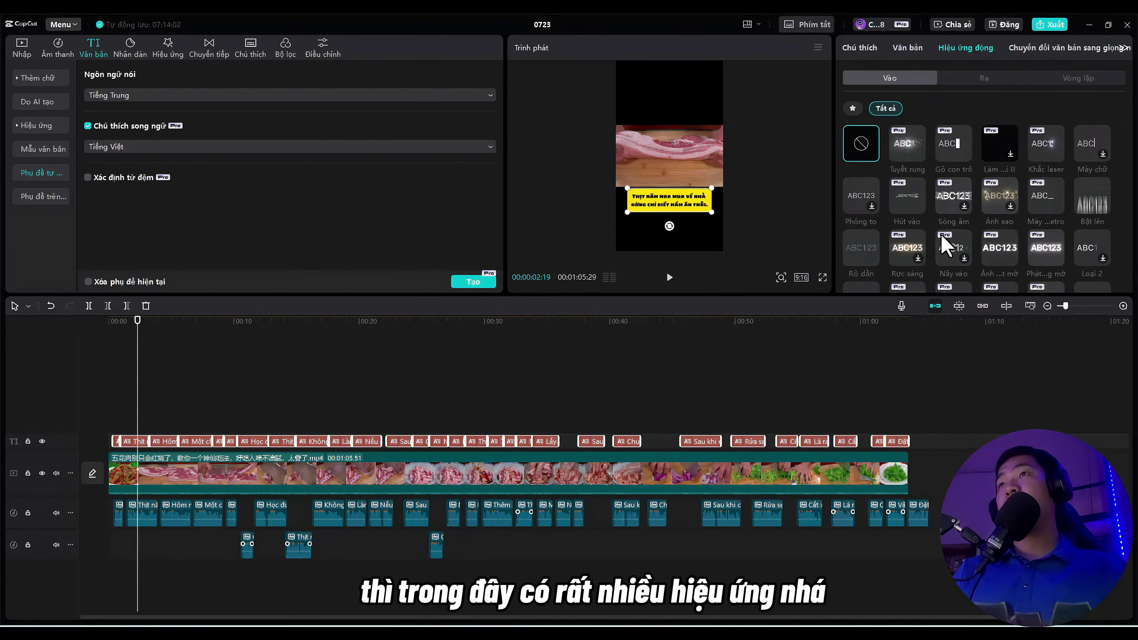
Browse the entrance and exit animations available for the selected captions.
scroll(952, 238, down, 5)
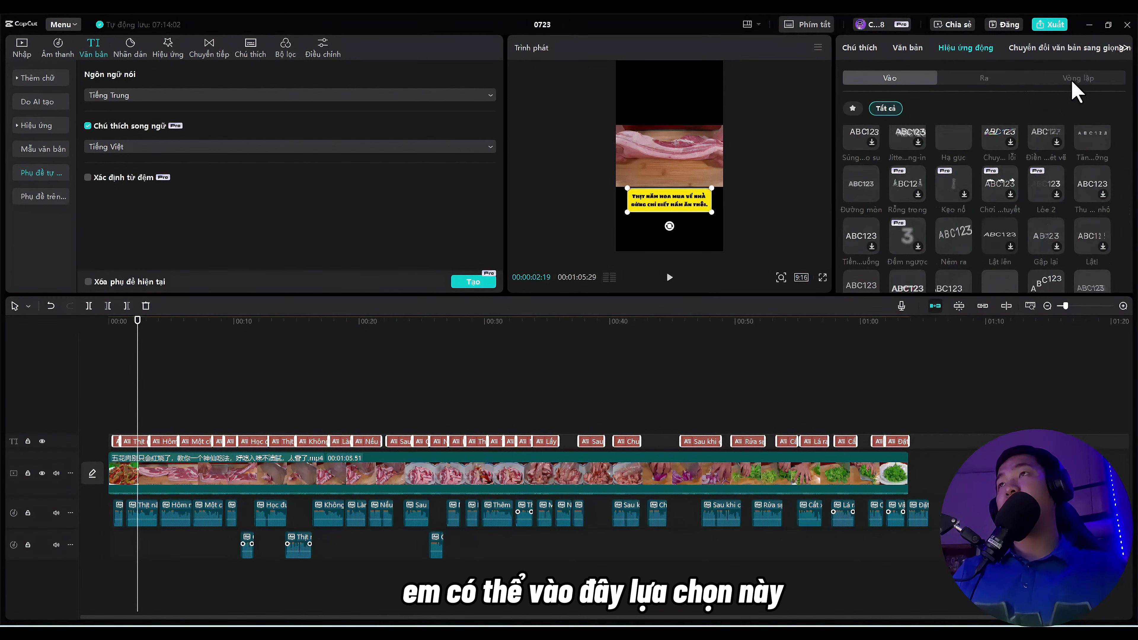
click(986, 80)
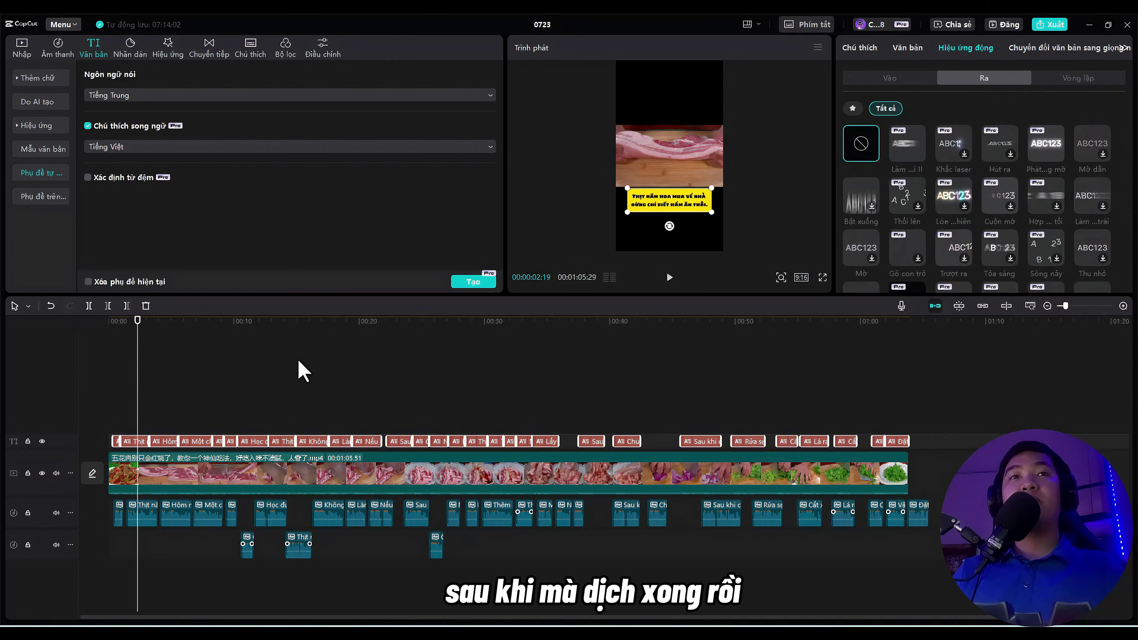
click(139, 327)
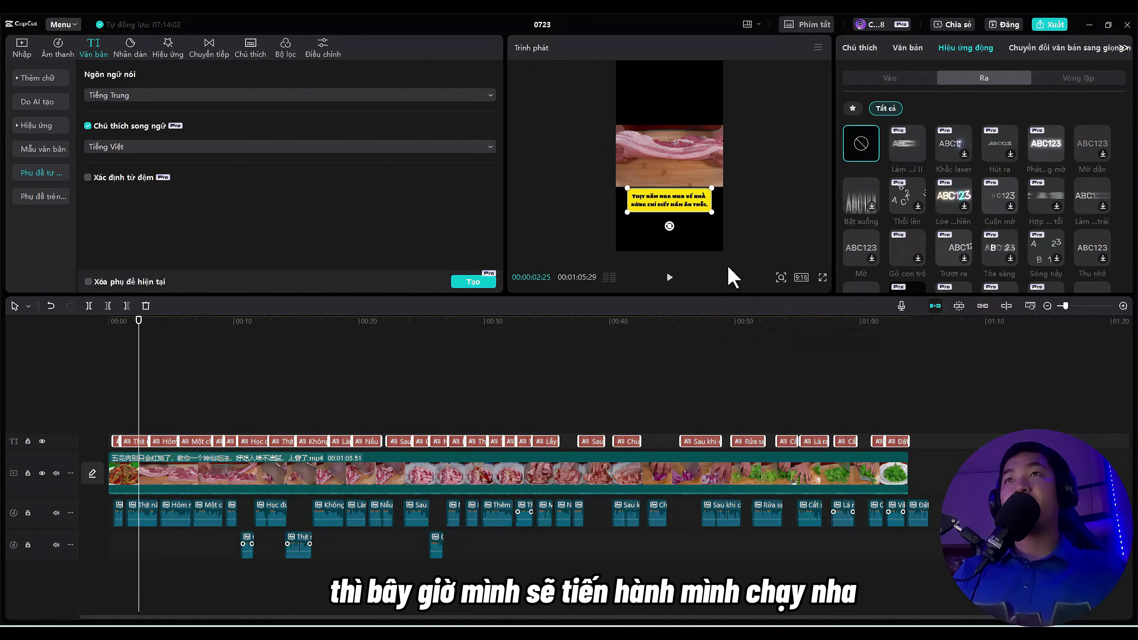
Fill the empty background around the pork belly clip with the Blur (Mờ) background at its second strength.
click(743, 167)
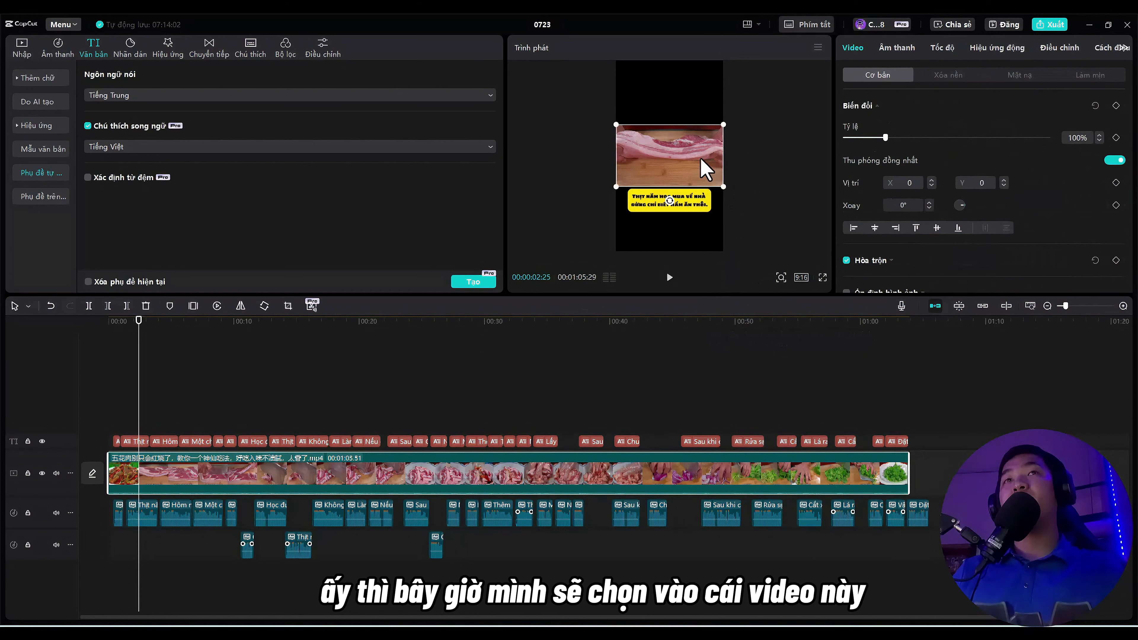
click(465, 488)
scroll(933, 234, down, 10)
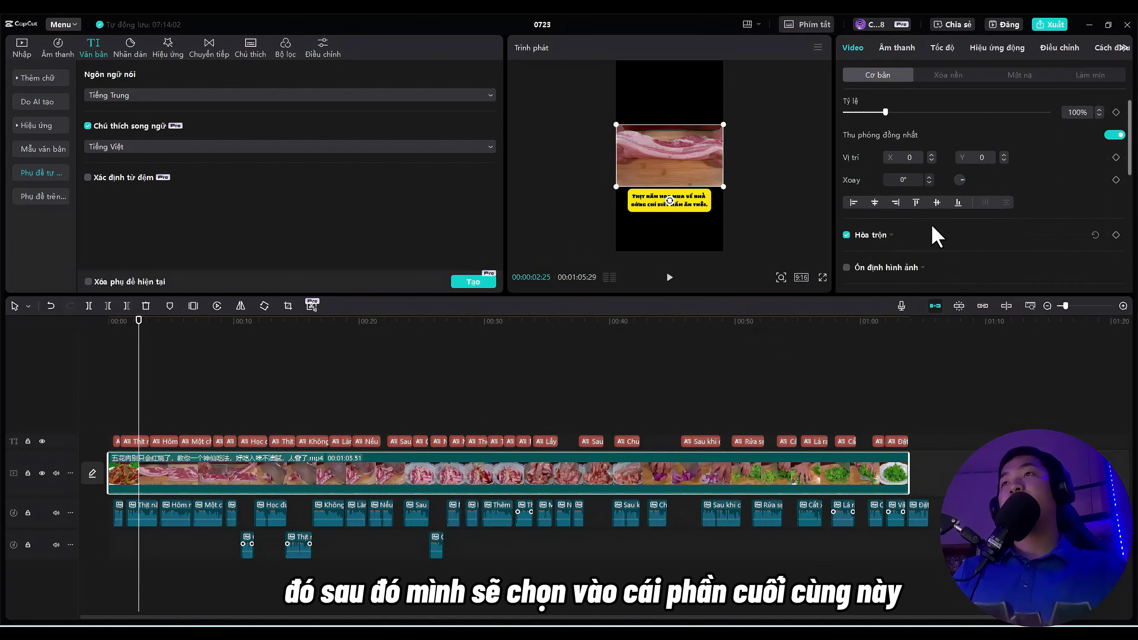
click(869, 270)
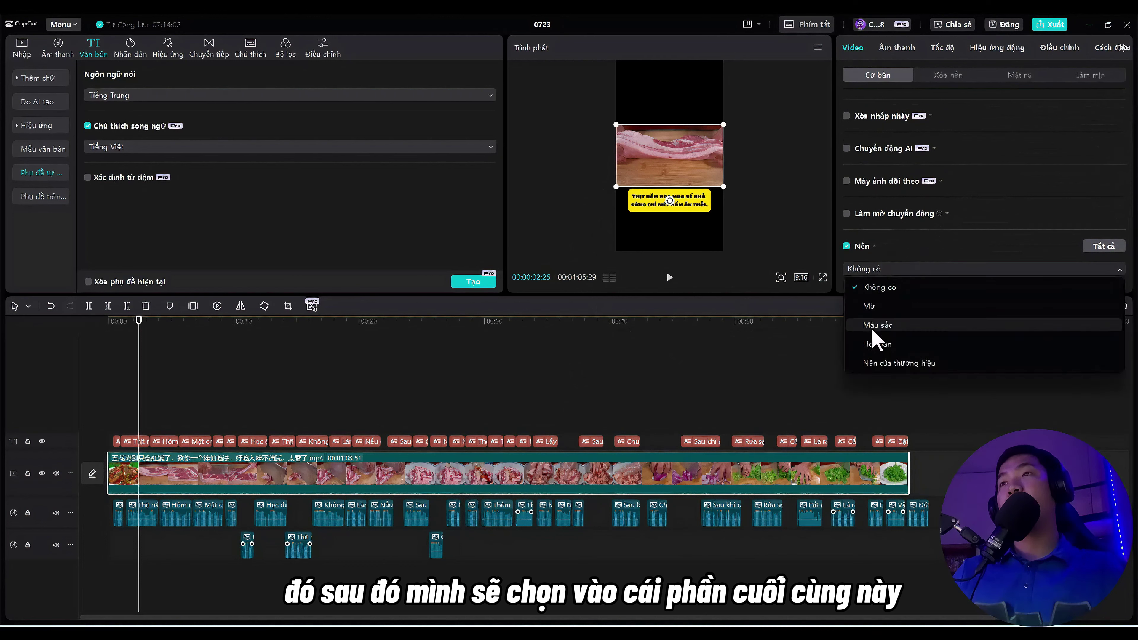
click(903, 309)
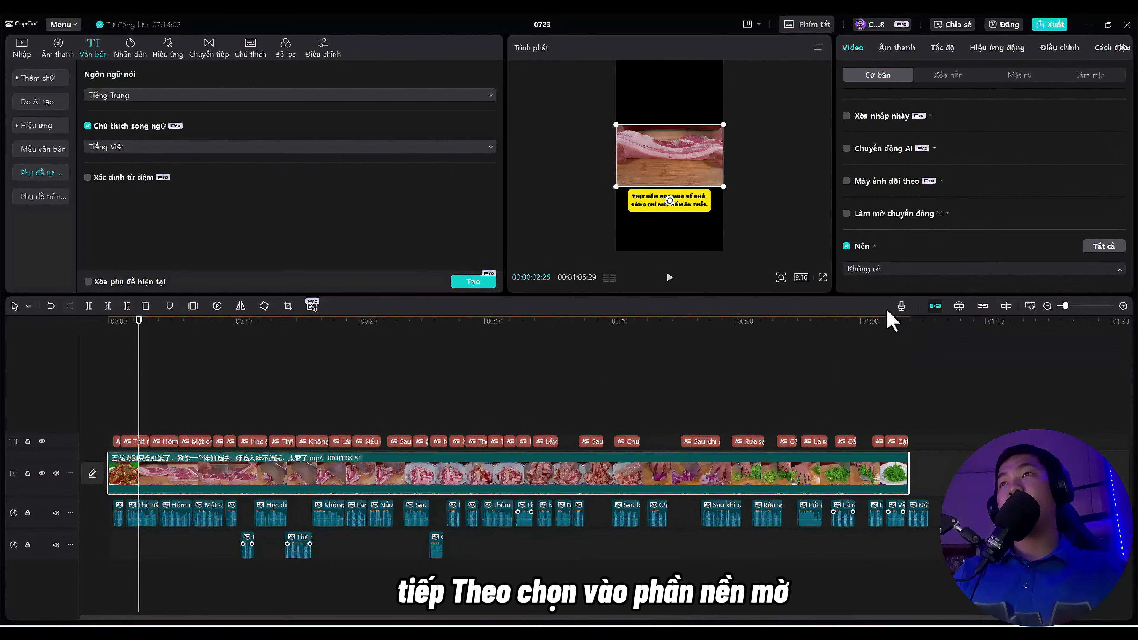
scroll(918, 264, down, 2)
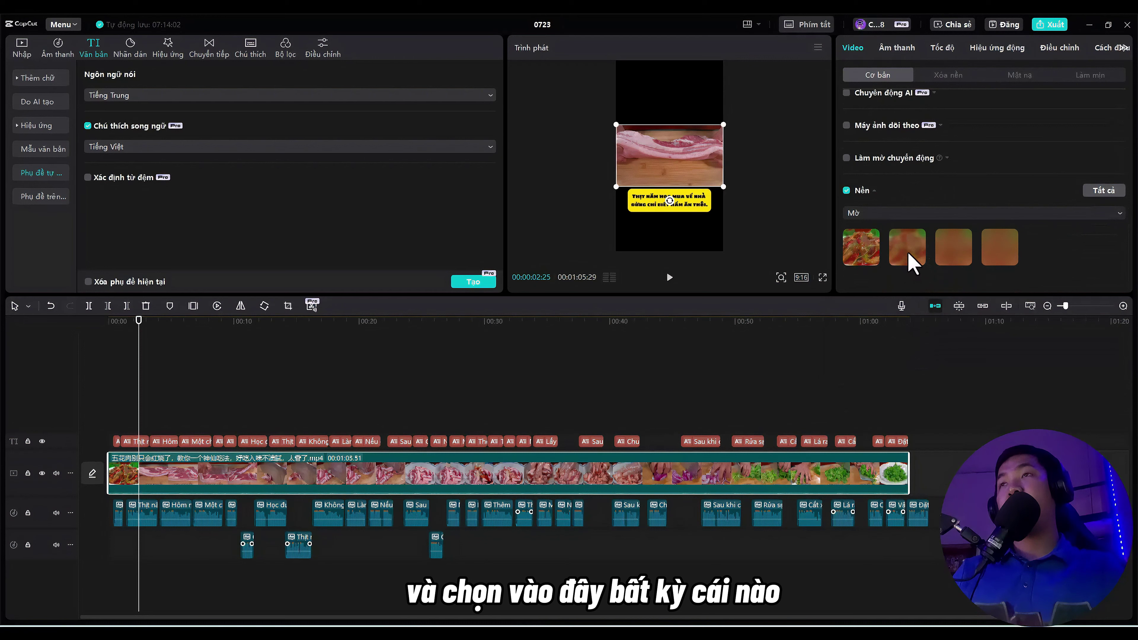
click(868, 262)
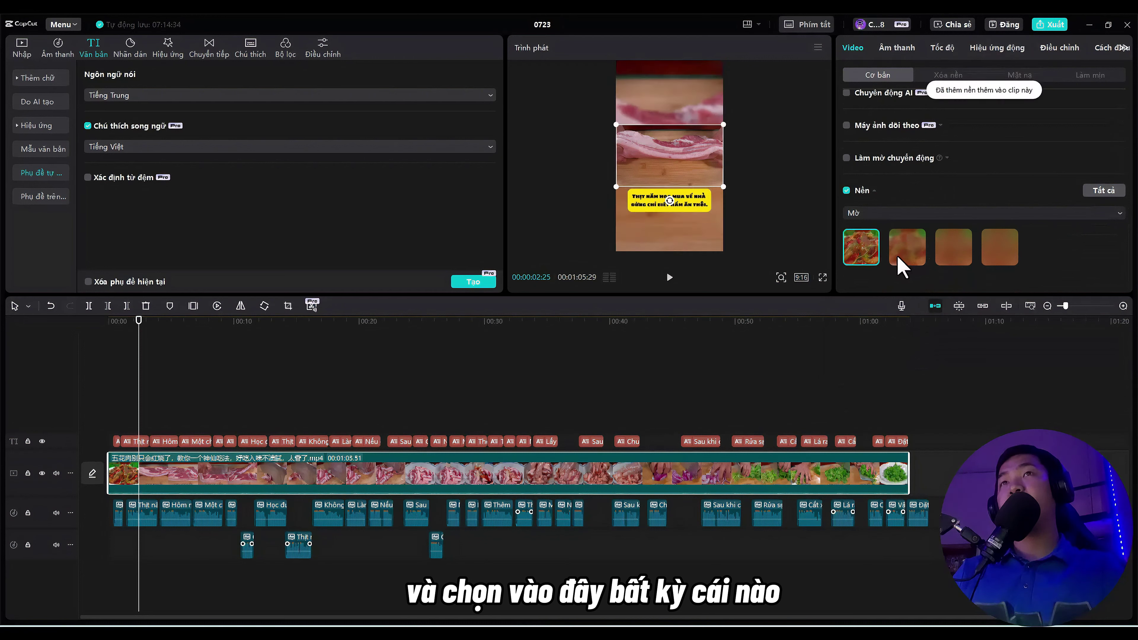
click(906, 263)
click(775, 215)
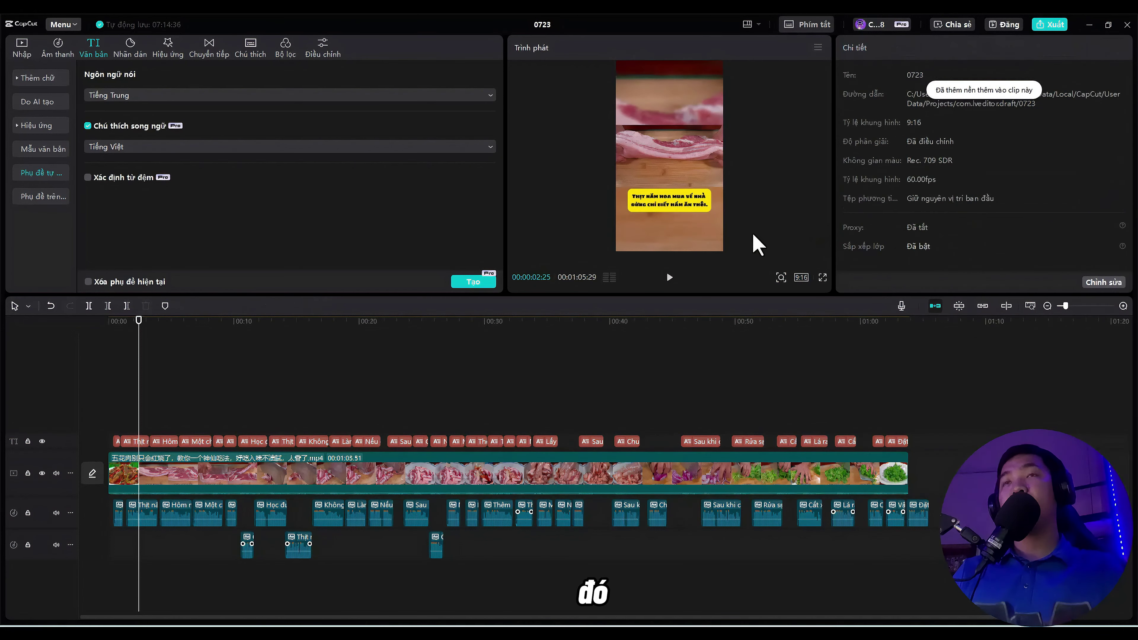
Enlarge the pork belly clip in the frame to about 155% and move the yellow captions lower, to about Y -1151.
click(694, 168)
drag(724, 188, 754, 205)
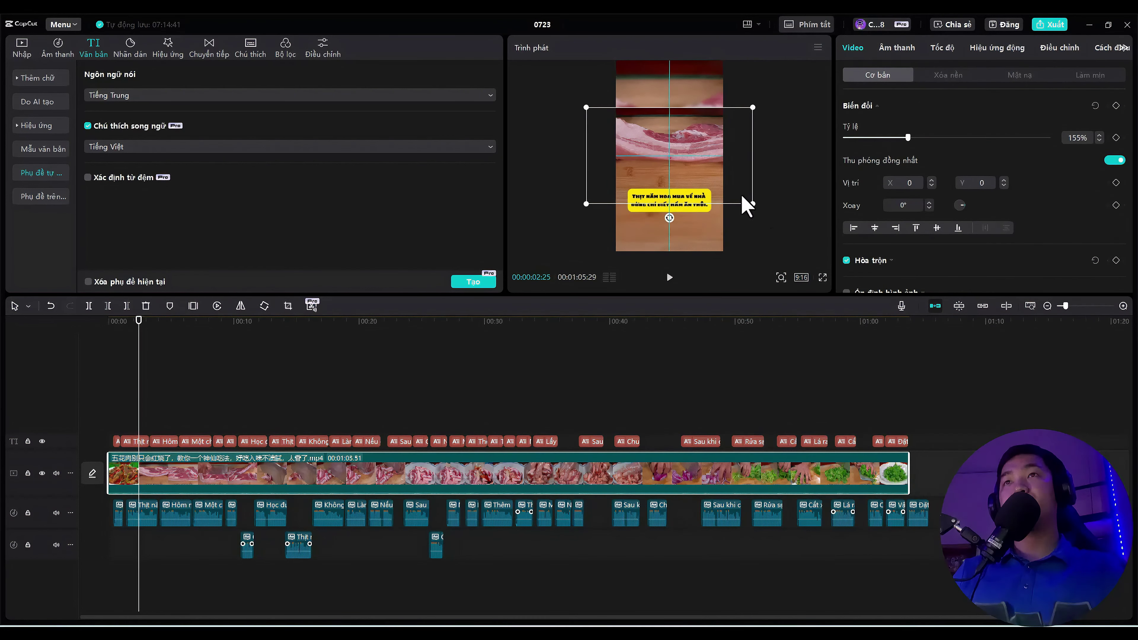
click(687, 204)
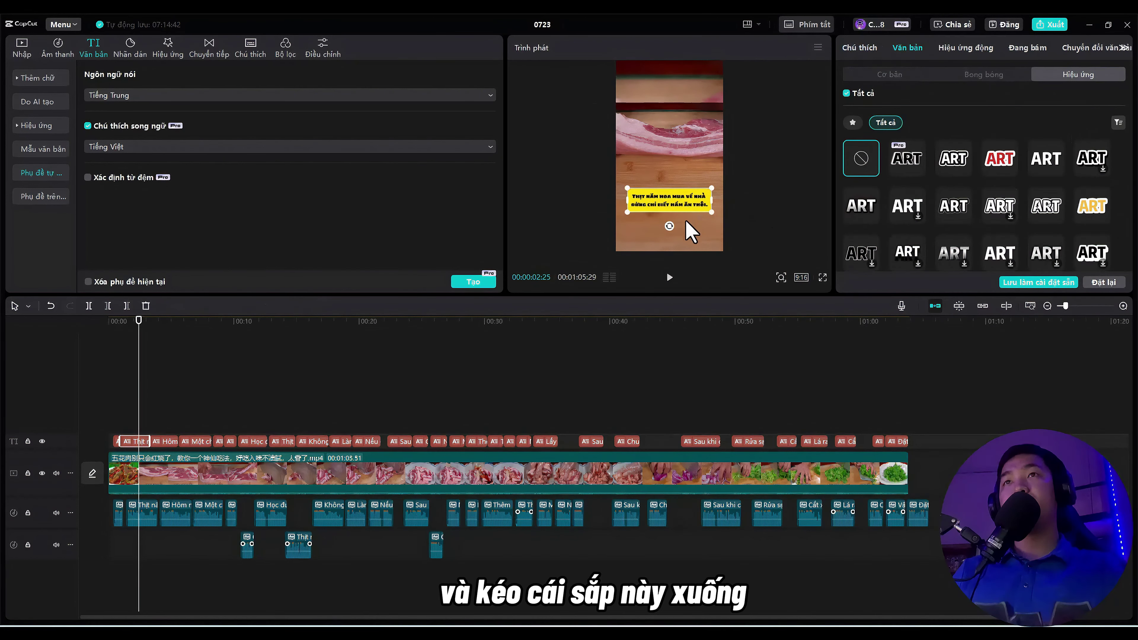
drag(686, 207, 686, 221)
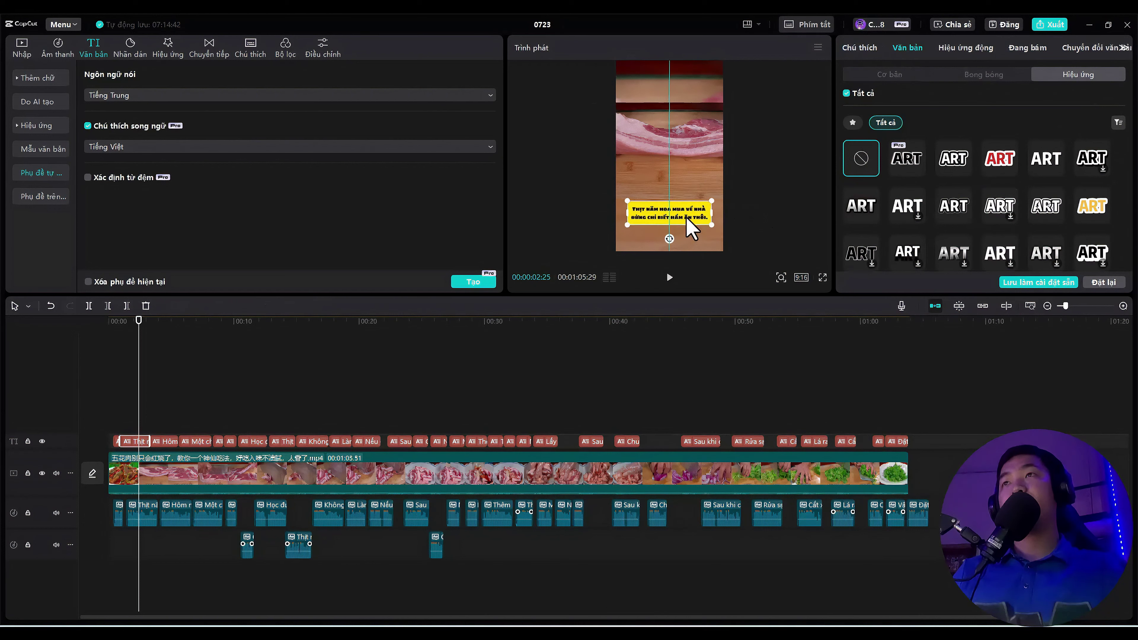
Change the style of all captions from the yellow background to the default preset with white letters and a black outline.
click(890, 75)
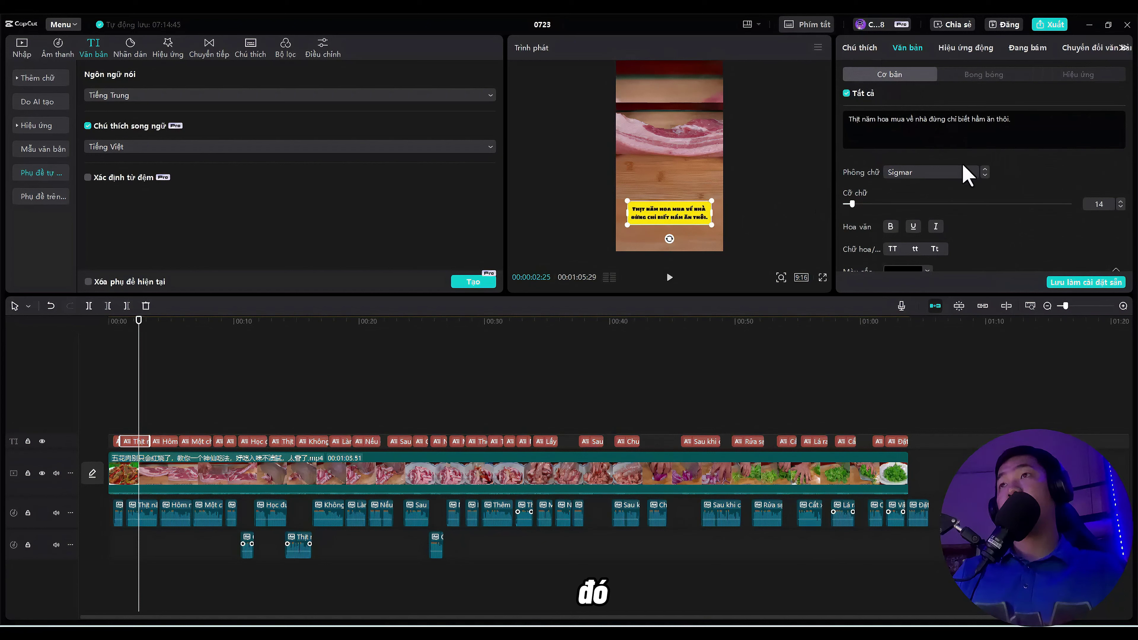
scroll(966, 173, down, 5)
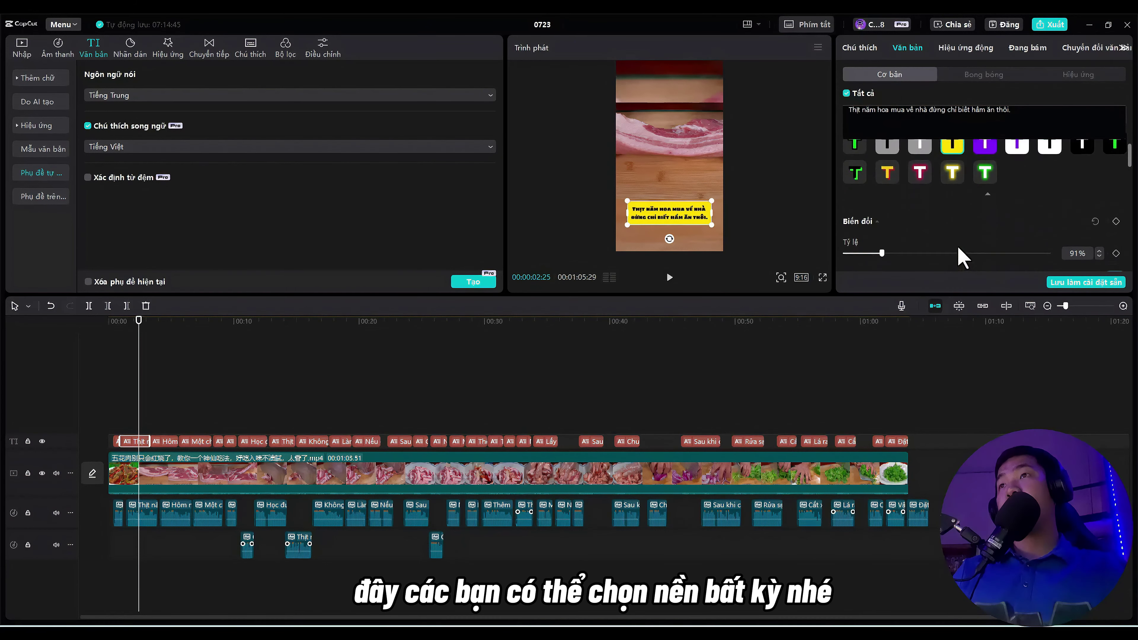
scroll(922, 196, up, 3)
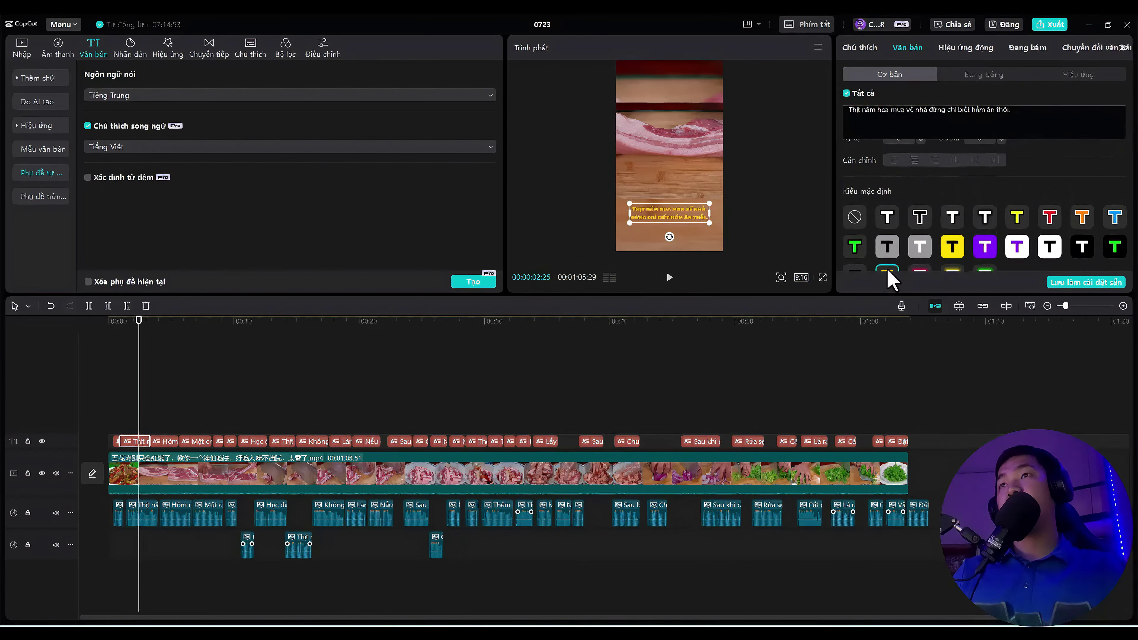
click(921, 219)
click(887, 218)
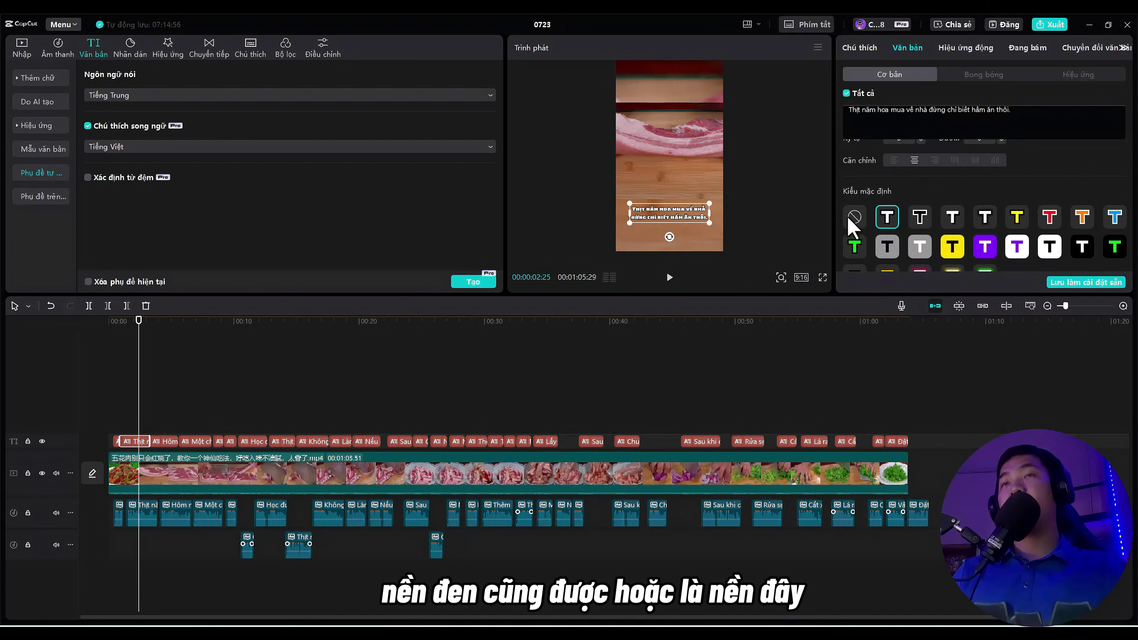
Enlarge the white captions slightly so they span nearly the full width of the video frame.
scroll(853, 218, down, 5)
drag(710, 215, 722, 201)
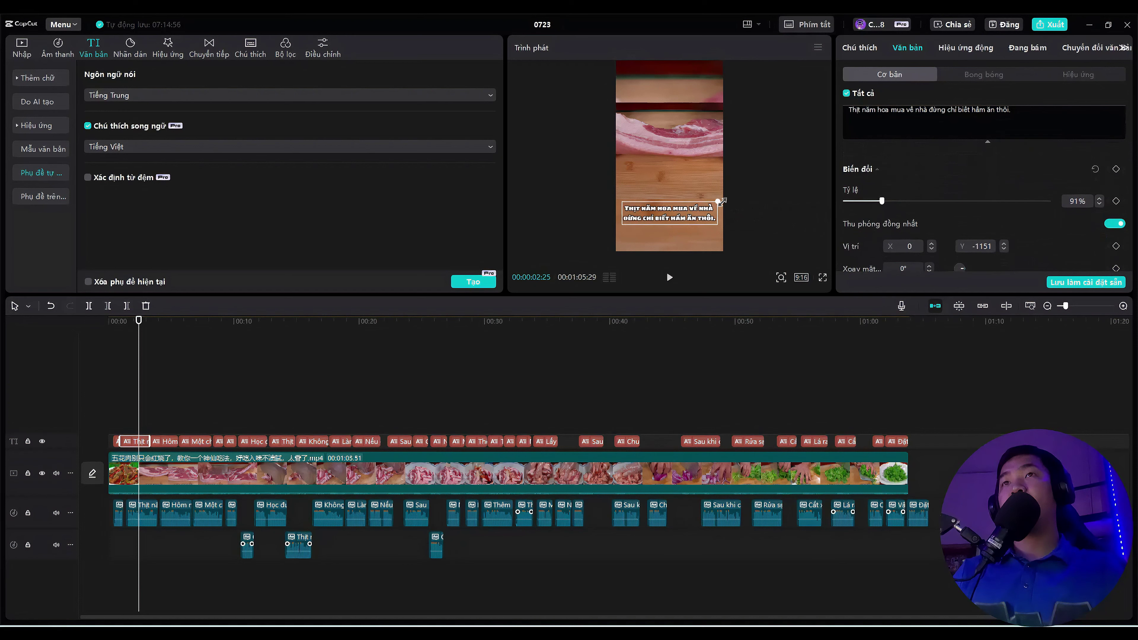
click(765, 224)
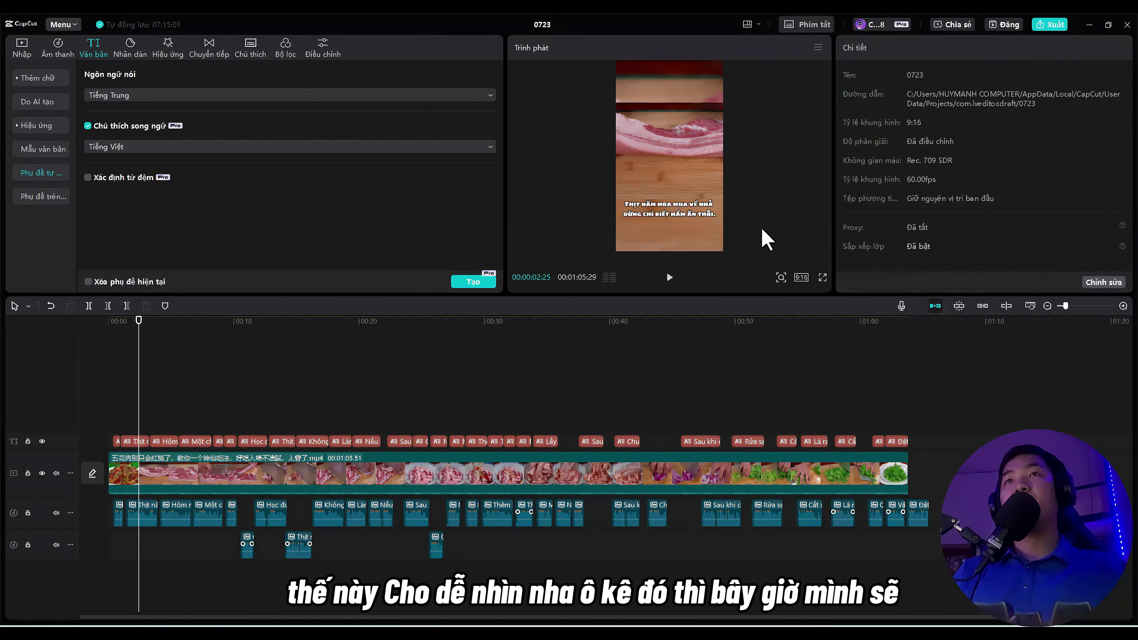
Delete the last voice-over clip that runs past the end of the video and return the playhead to the start.
click(893, 479)
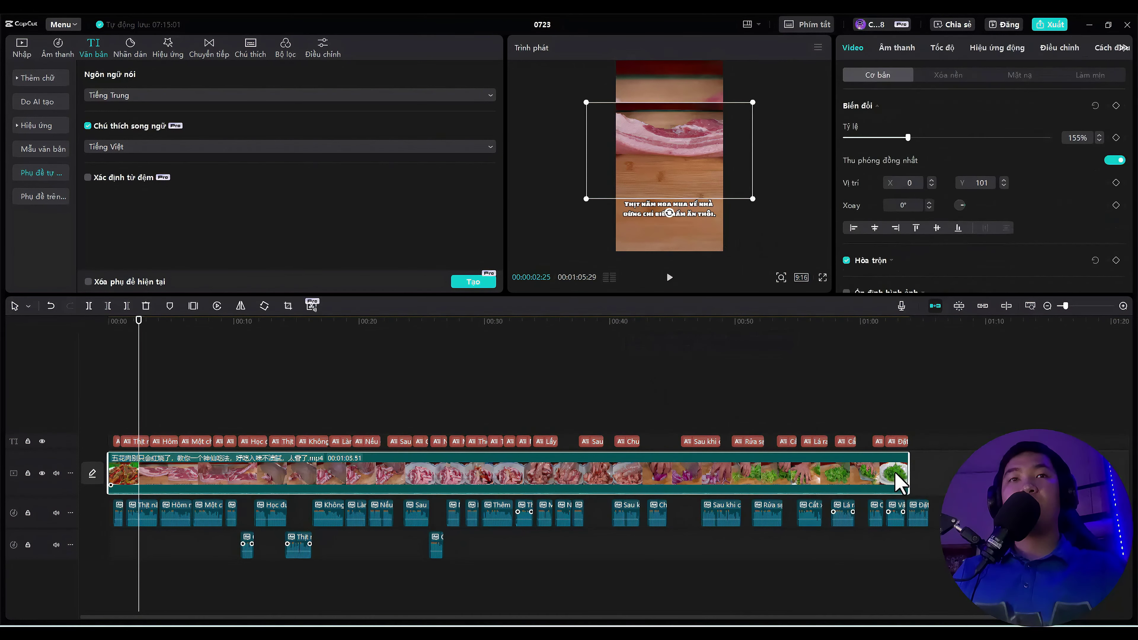
click(918, 516)
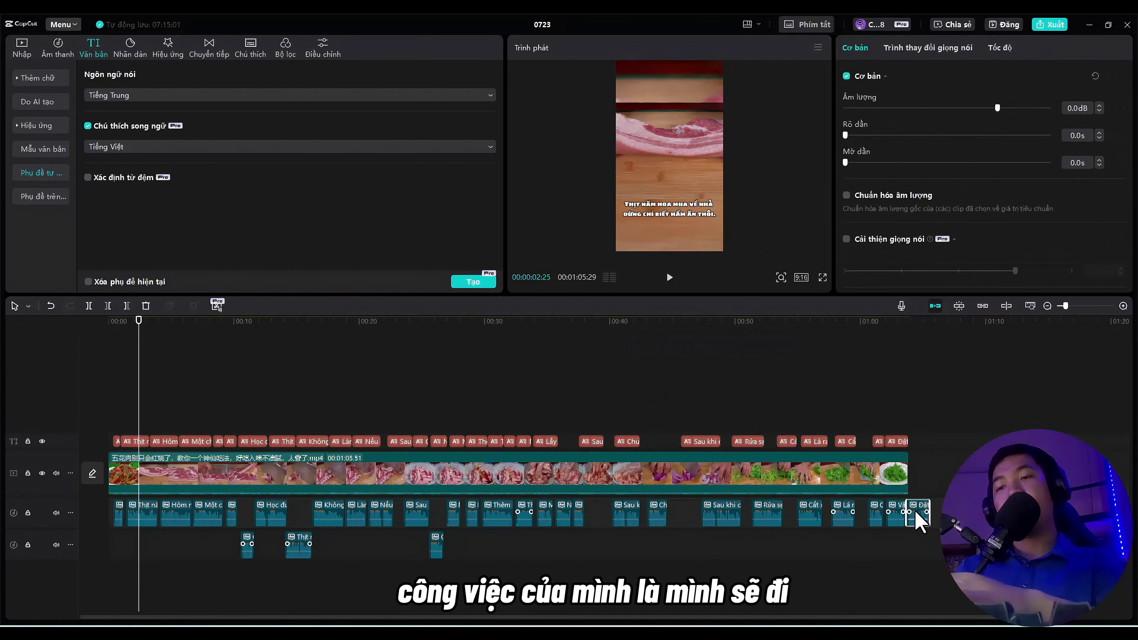
key(Delete)
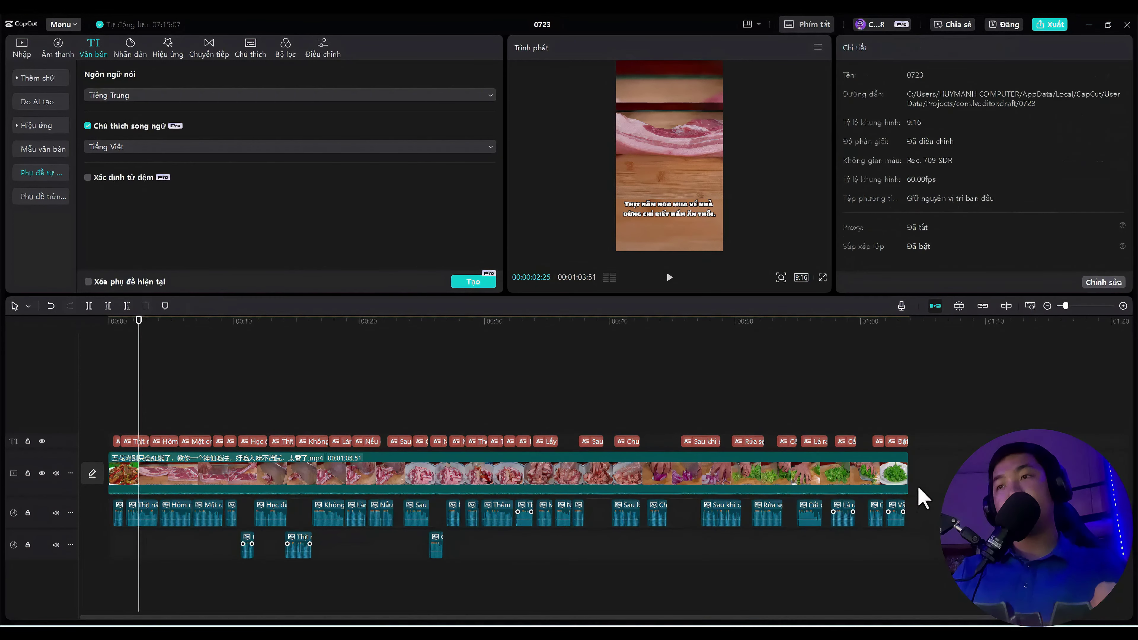
click(907, 421)
drag(907, 422, 43, 351)
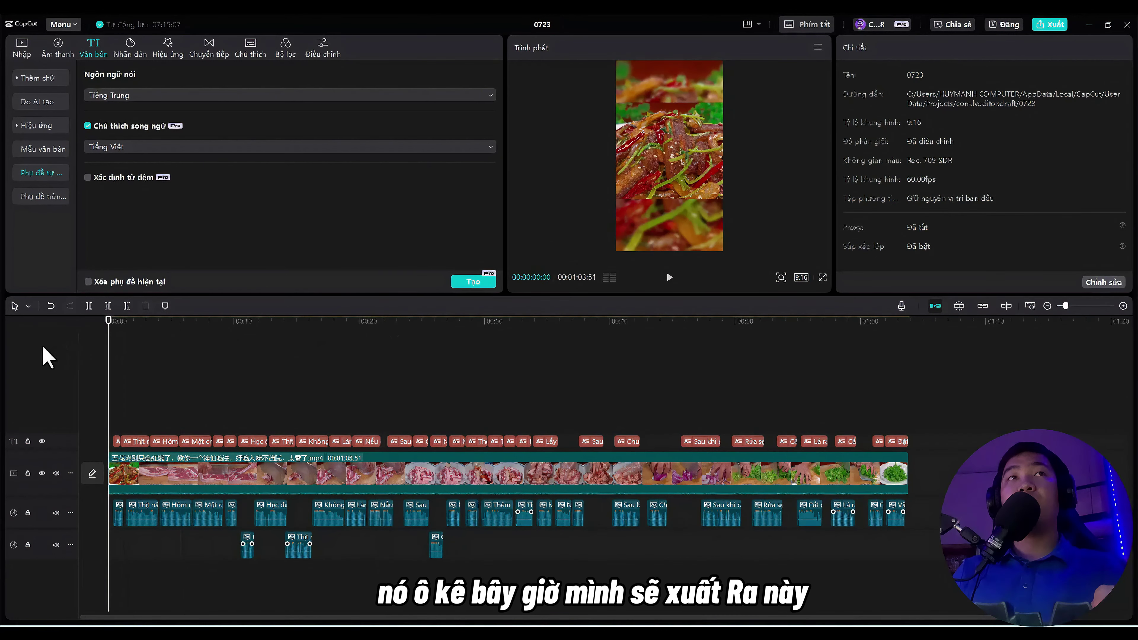
Export the video at 1080P resolution under the file name food.
click(1048, 26)
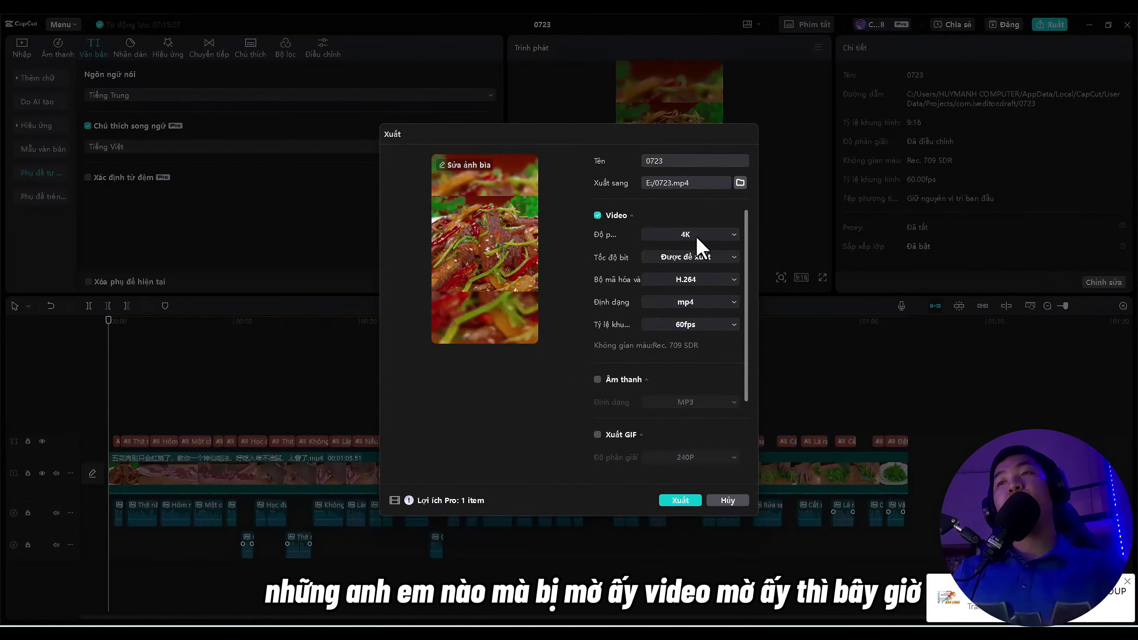
click(697, 236)
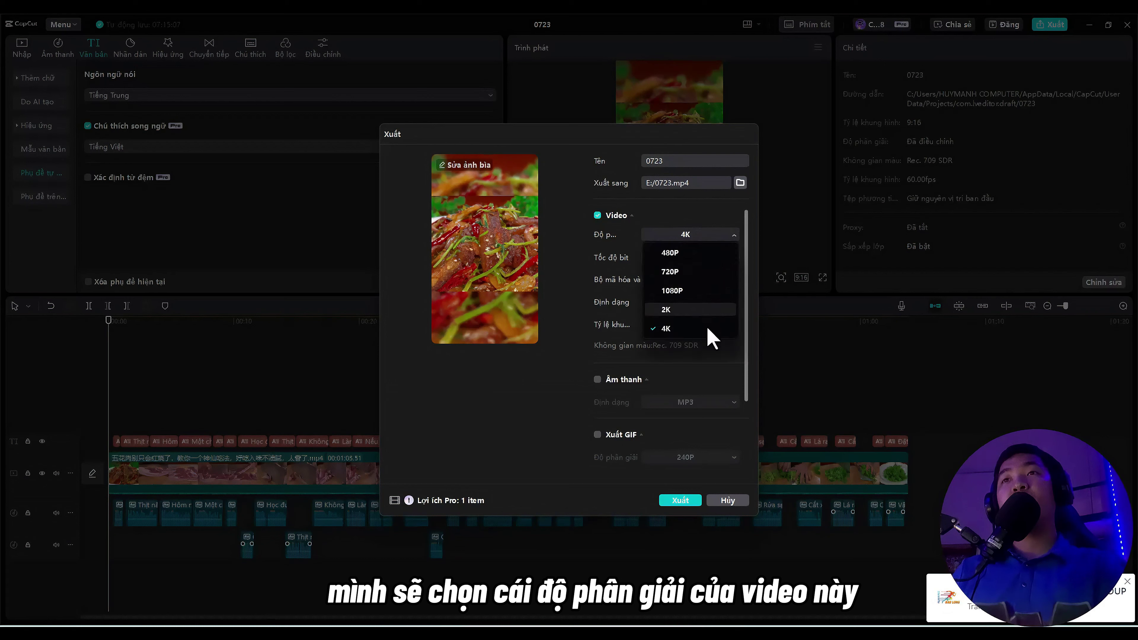
click(699, 292)
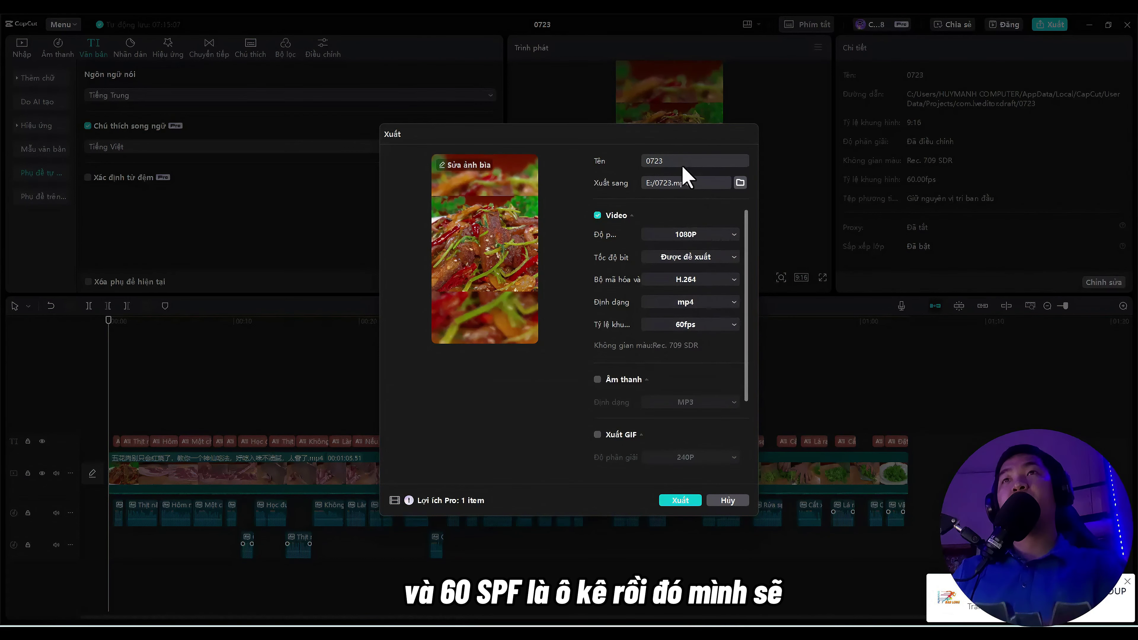
text(fo)
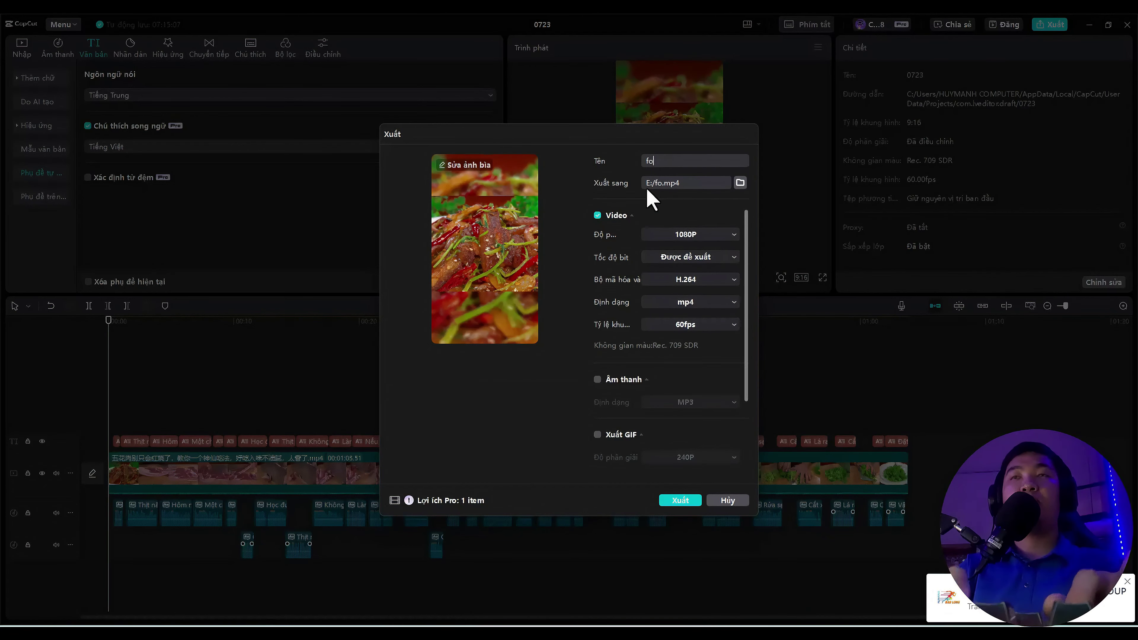
text(od)
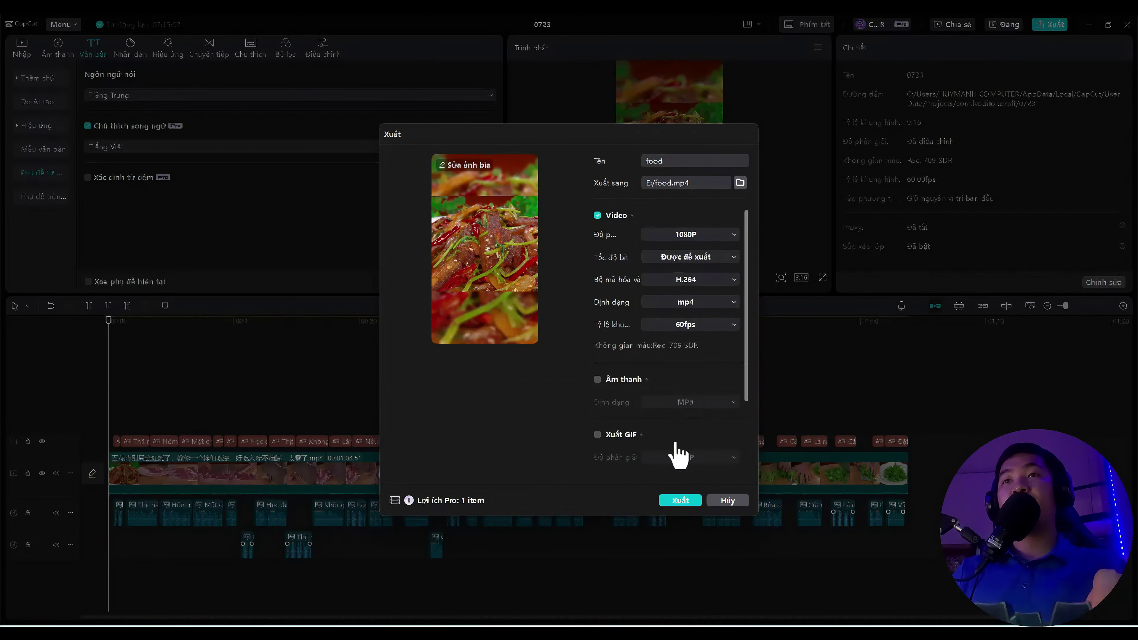
click(680, 500)
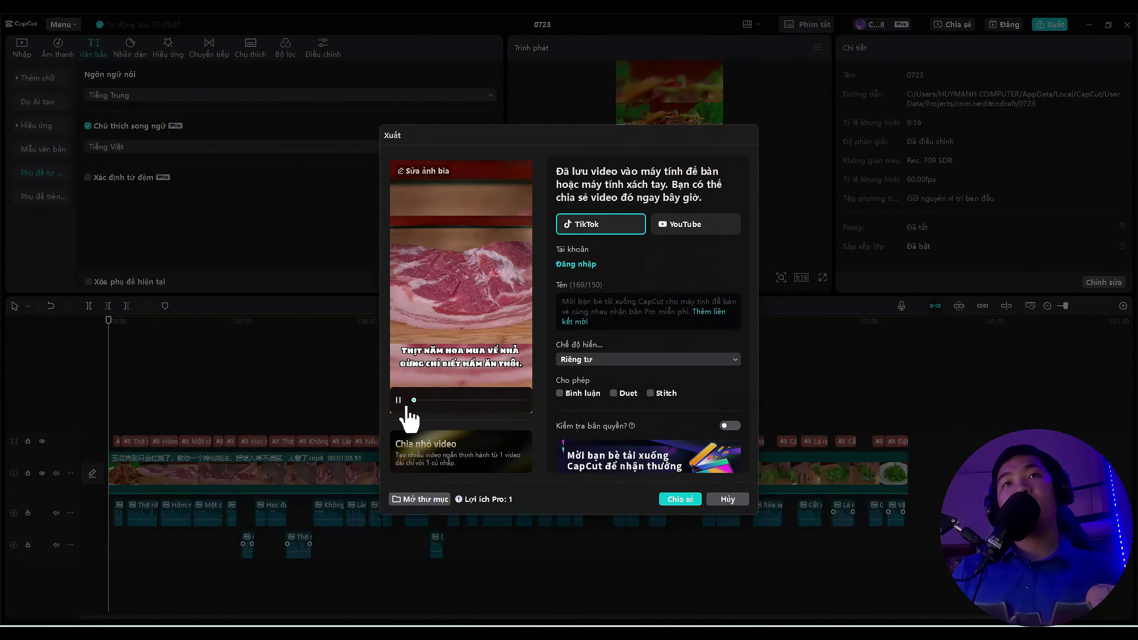
Preview the exported video, check its file in the output folder, and close the export window.
click(400, 403)
click(413, 501)
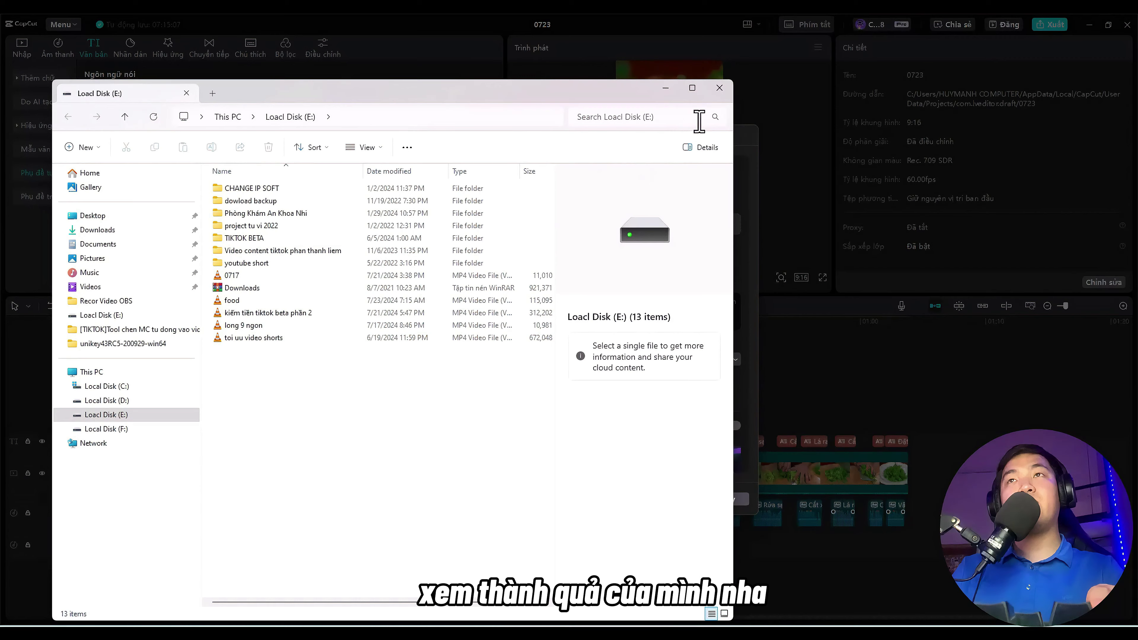
click(720, 88)
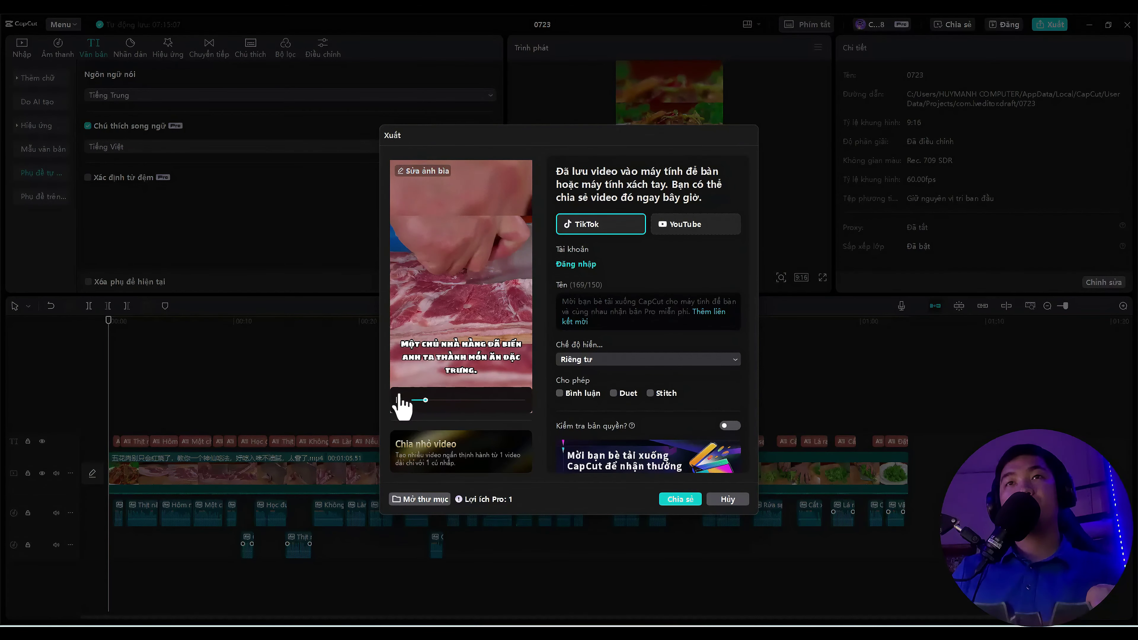
click(728, 499)
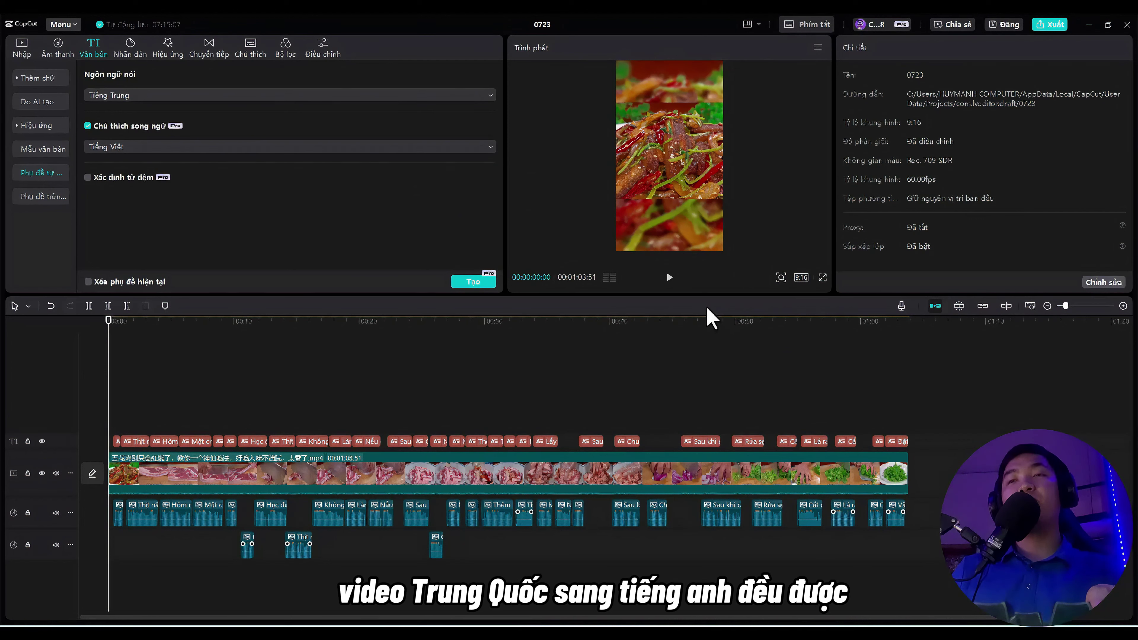
click(665, 468)
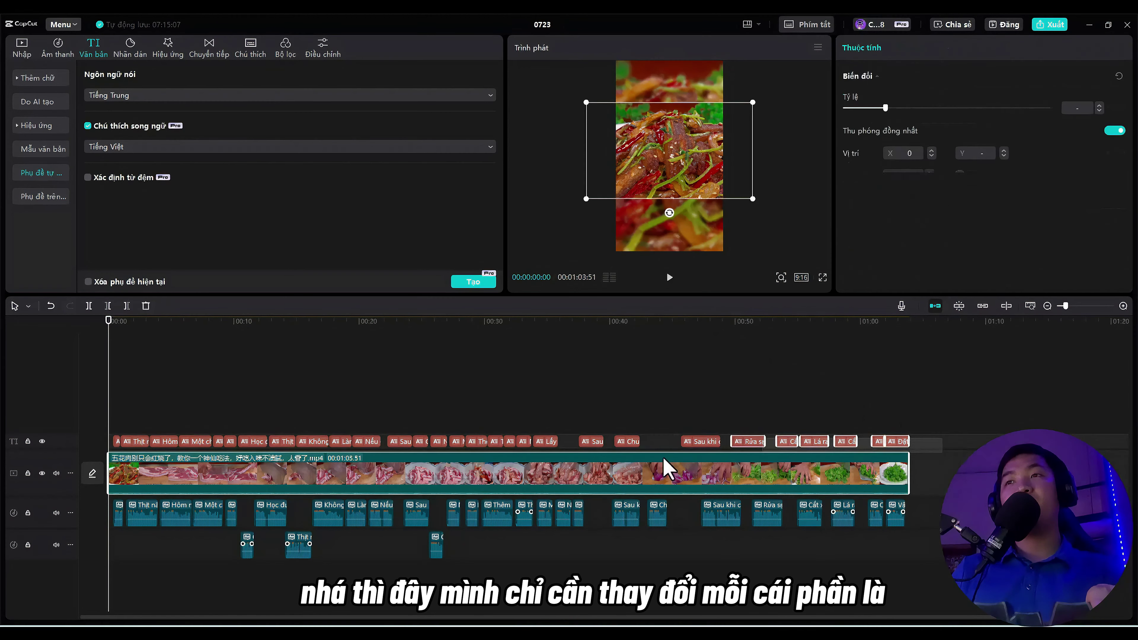
click(228, 441)
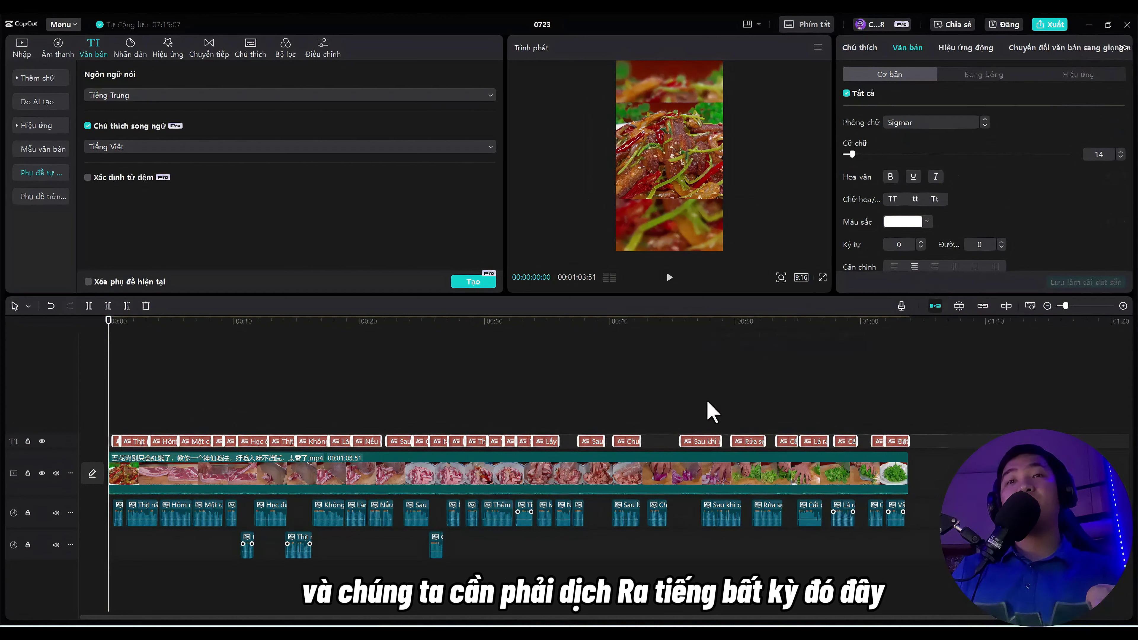
click(788, 426)
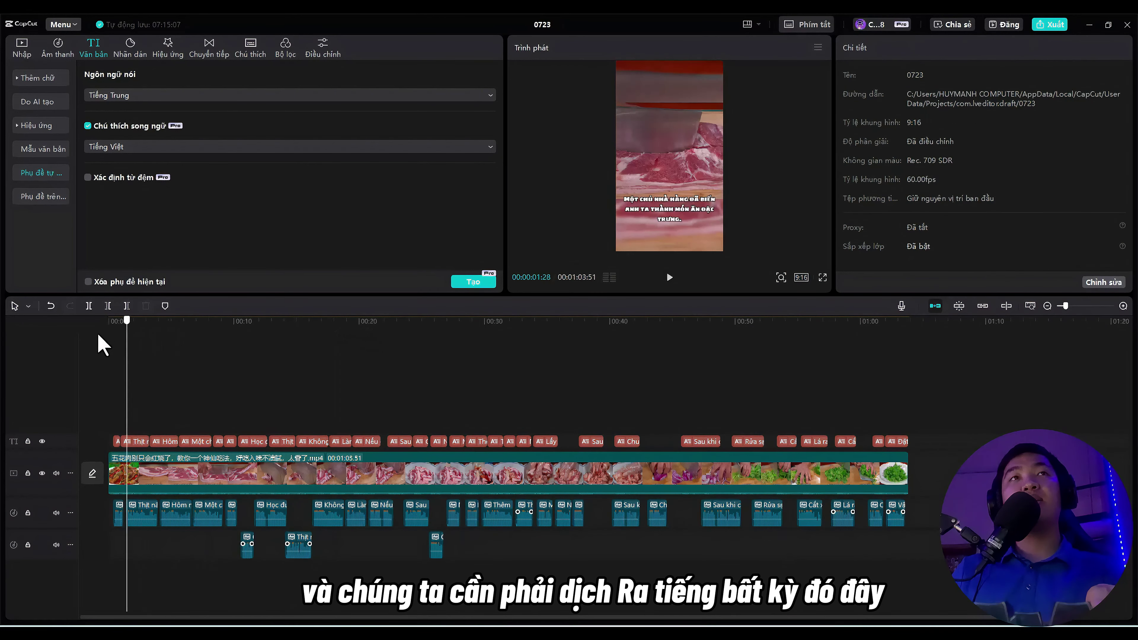
click(110, 321)
Look through the translation languages available for the bilingual captions, keeping Vietnamese (Tiếng Việt).
click(112, 148)
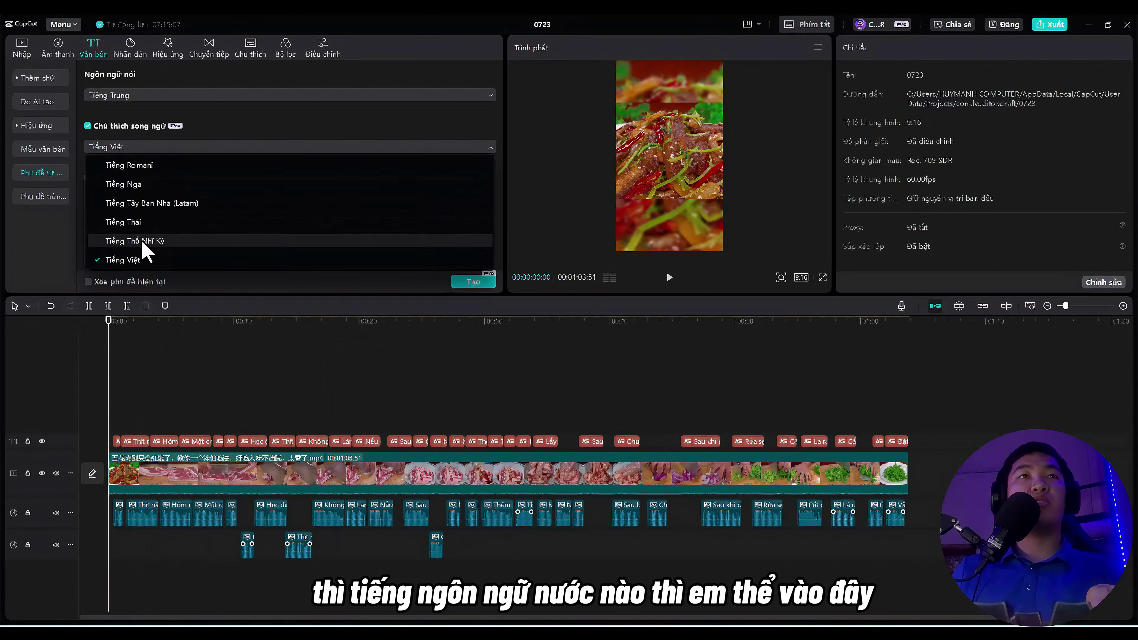
scroll(153, 249, up, 10)
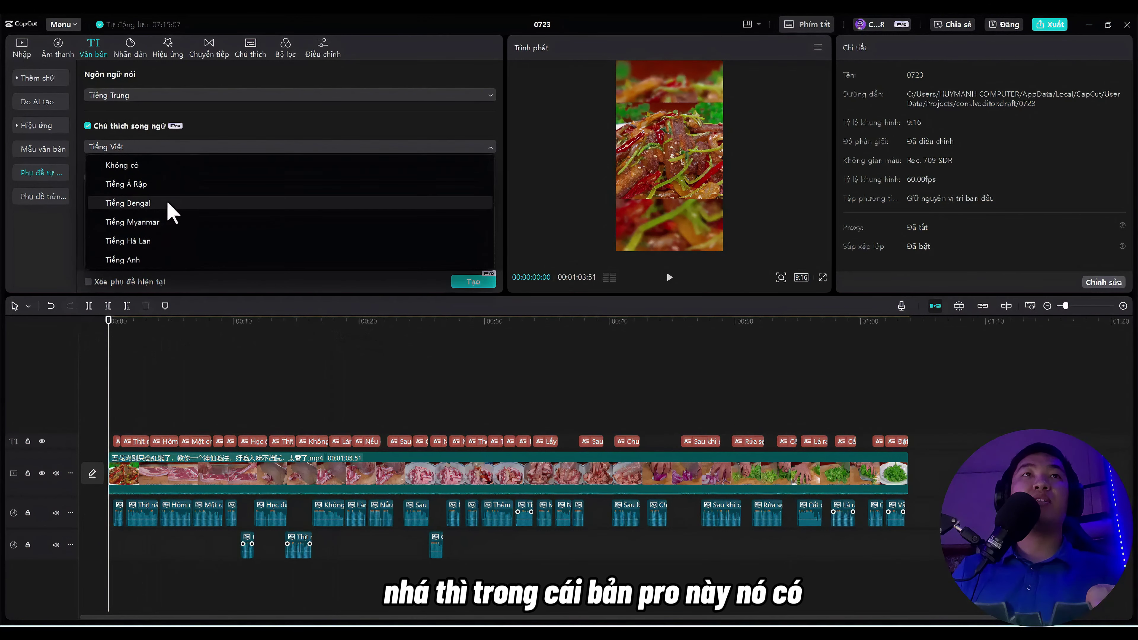
scroll(211, 206, down, 10)
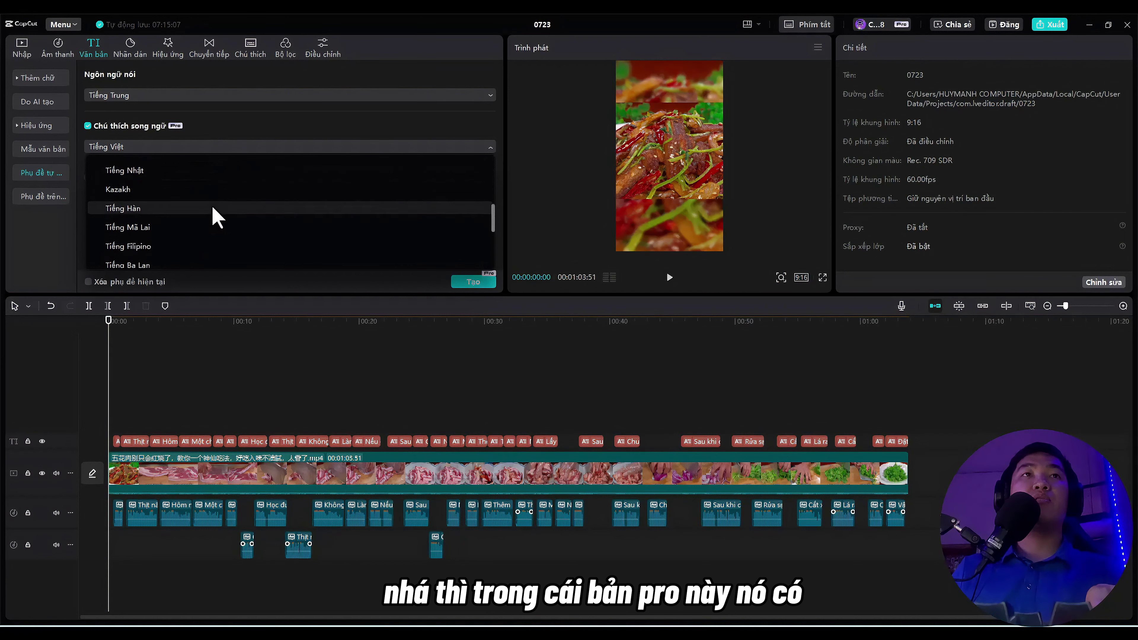
click(263, 121)
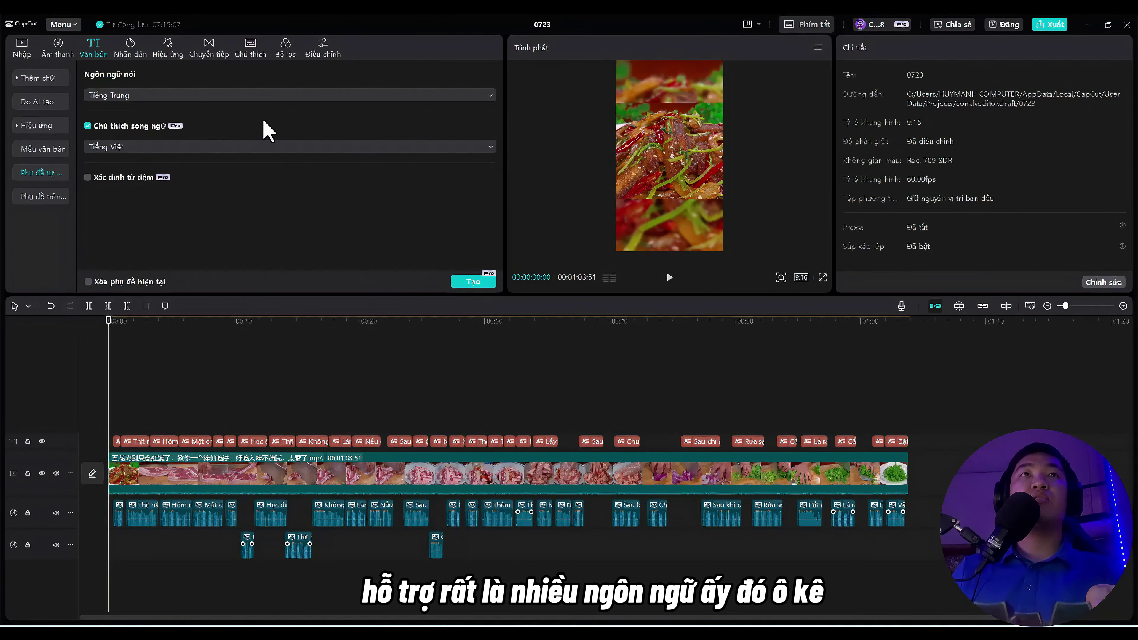